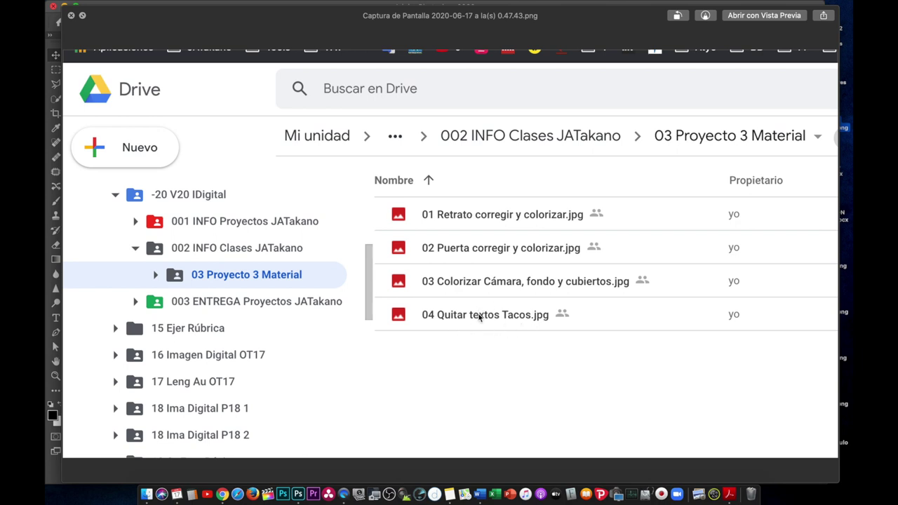
Step: Close the Drive folder screenshot in Preview to reveal the portrait in Photoshop
key(super+w)
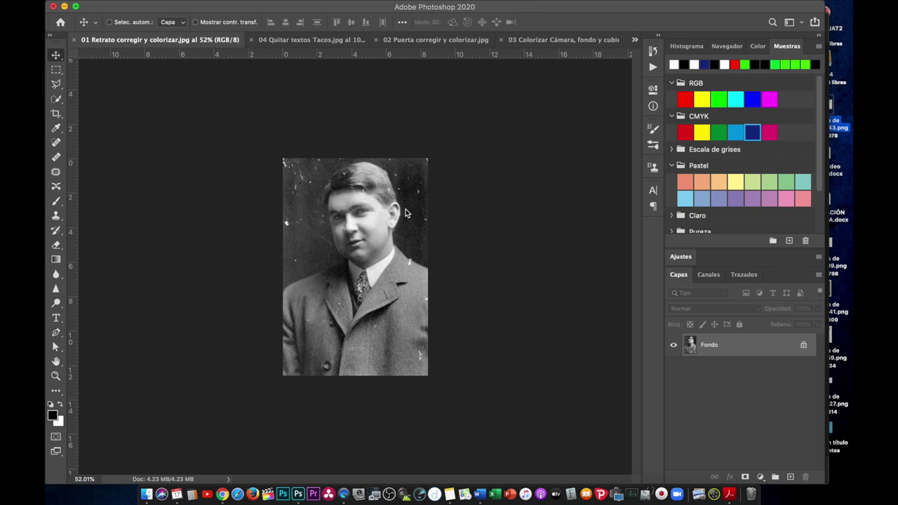
scroll(405, 209, up, 3)
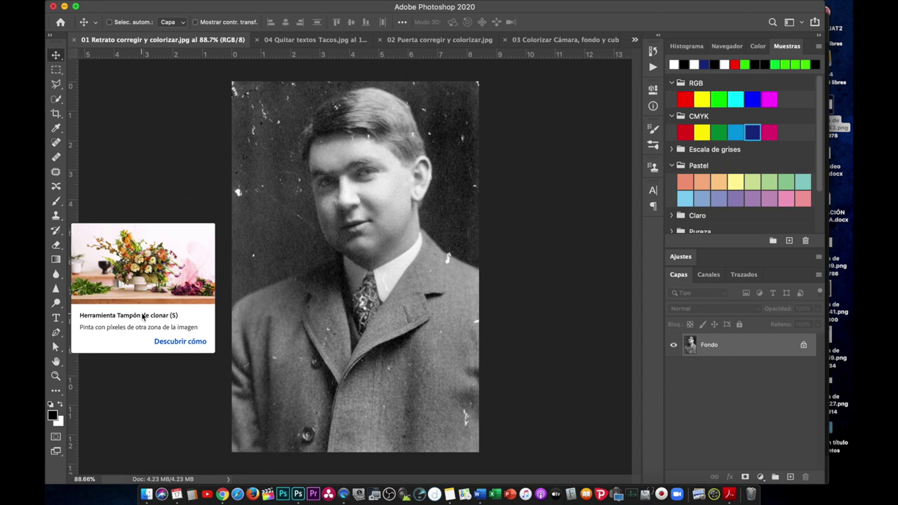
Step: Choose the Clone Stamp tool and zoom in on the white blotch left of the face
click(57, 218)
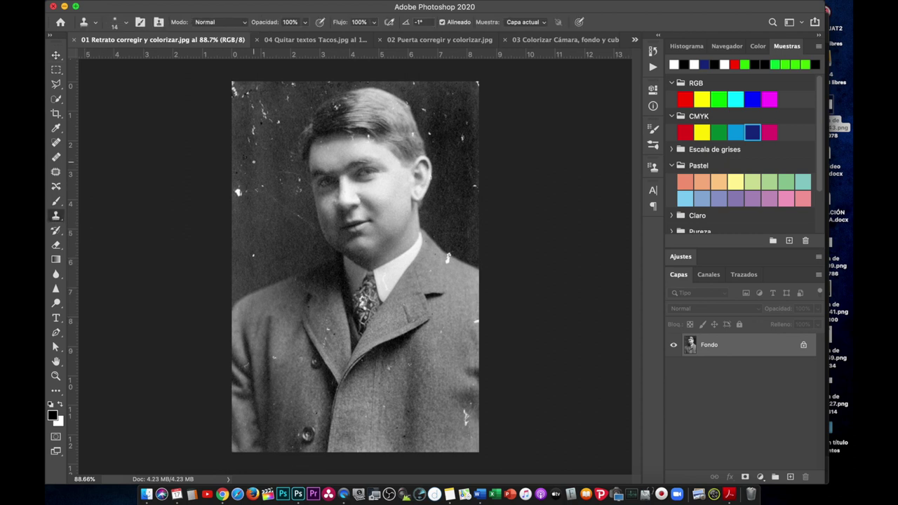
scroll(355, 239, up, 4)
scroll(254, 162, up, 2)
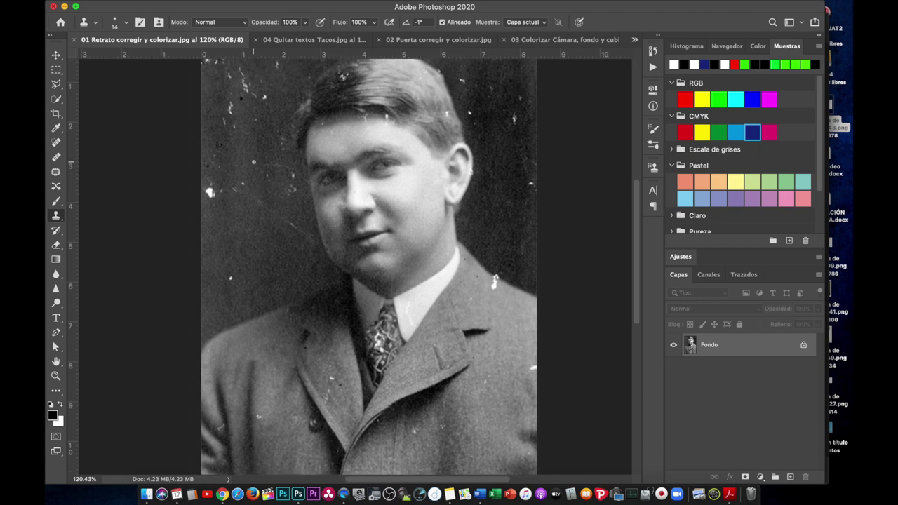
scroll(253, 163, up, 2)
scroll(253, 162, up, 1)
scroll(254, 162, up, 2)
scroll(254, 162, up, 3)
scroll(254, 162, left, 3)
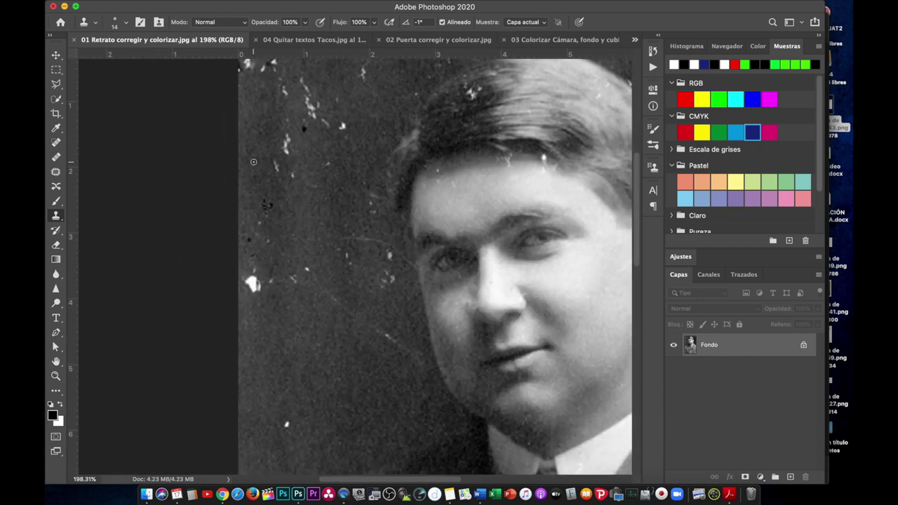
scroll(254, 162, up, 1)
scroll(253, 162, up, 1)
scroll(253, 163, up, 1)
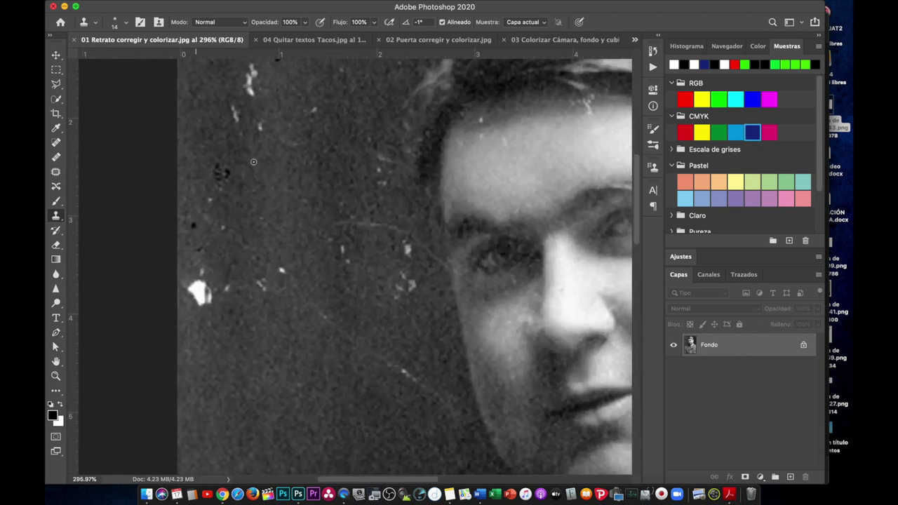
scroll(253, 162, up, 1)
scroll(235, 236, up, 1)
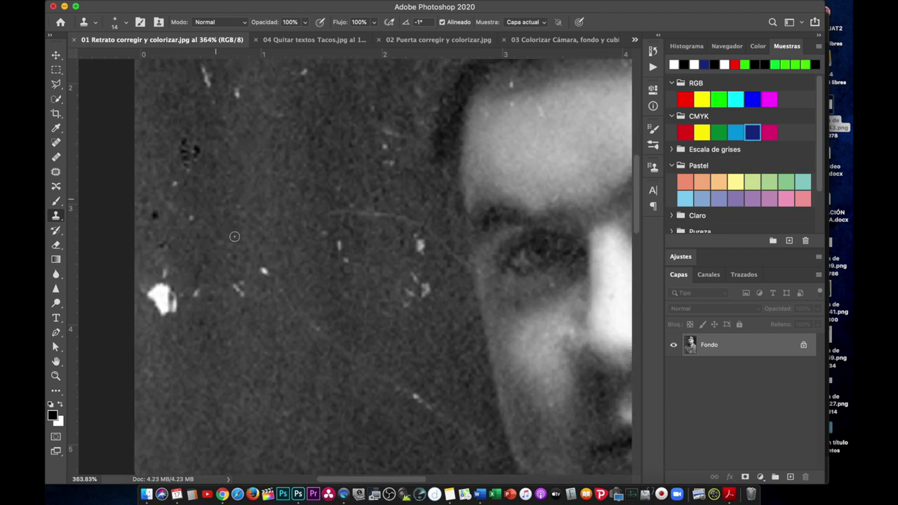
scroll(235, 236, up, 1)
scroll(235, 236, up, 1)
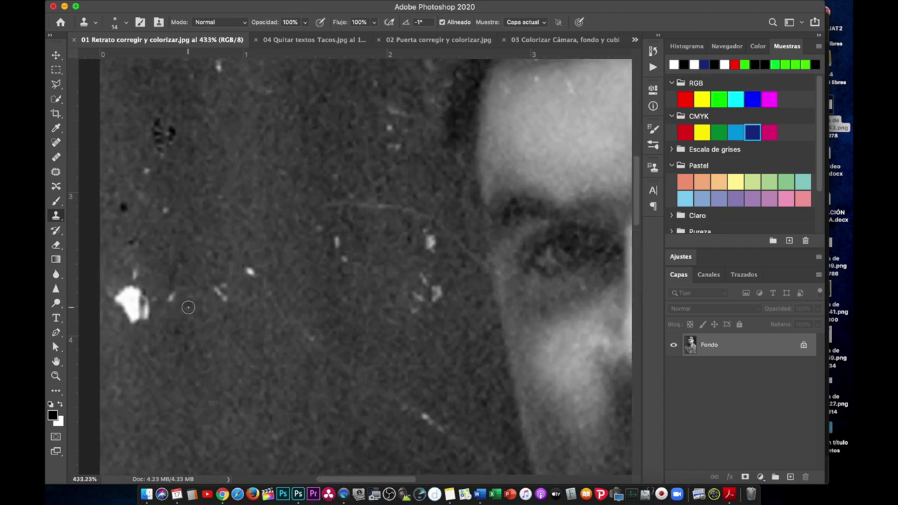
scroll(188, 307, down, 1)
scroll(189, 306, left, 1)
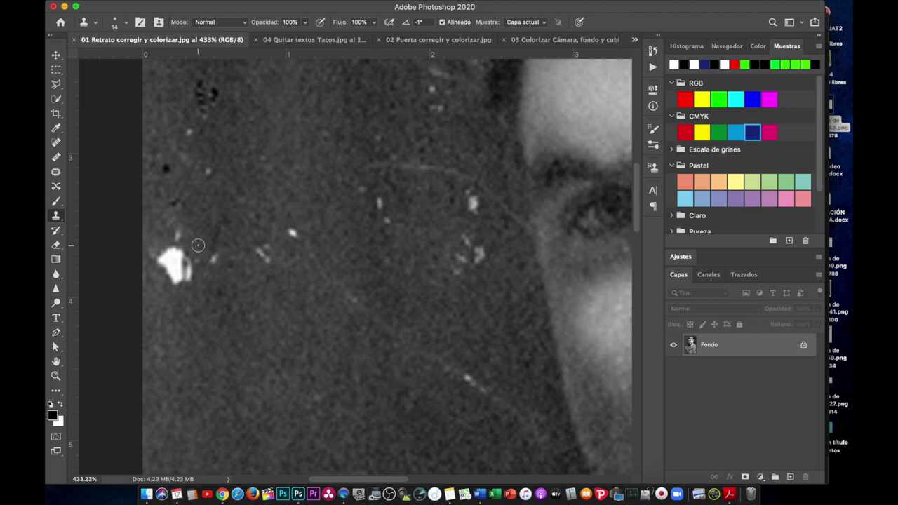
scroll(198, 245, up, 1)
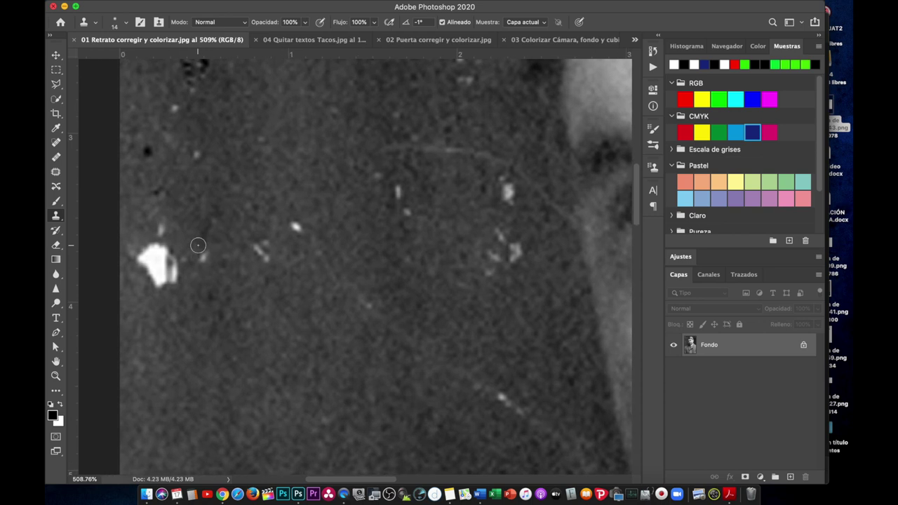
scroll(198, 245, up, 2)
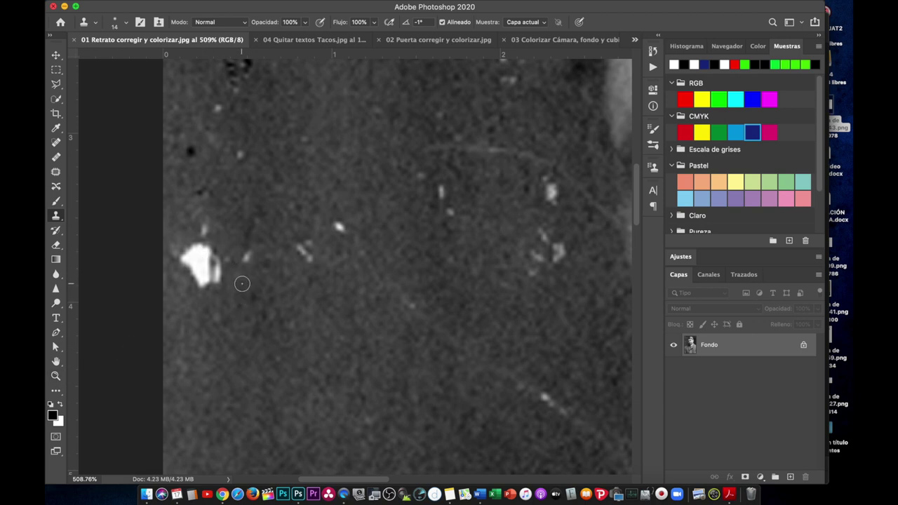
Step: Clone clean dark background over the white blotch and the nearby white speck
alt+click(241, 283)
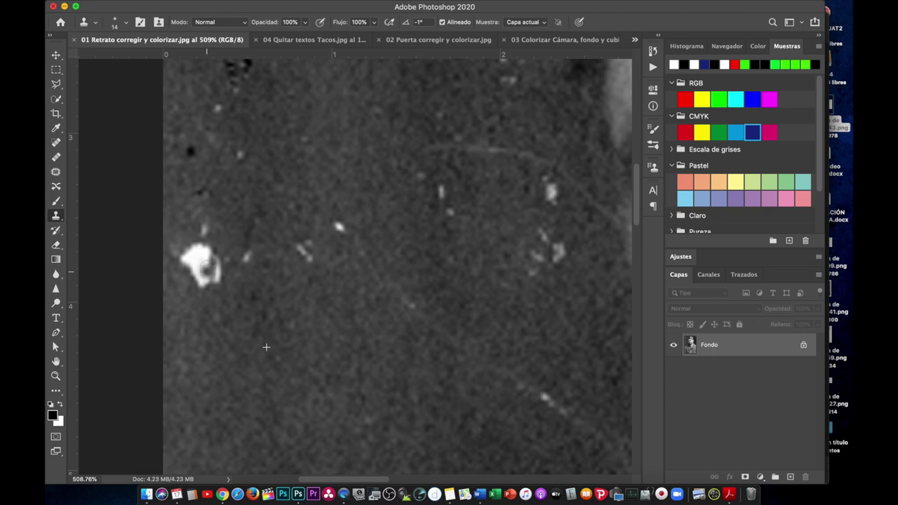
mouse_move(205, 267)
mouse_down()
mouse_move(215, 275)
mouse_move(209, 267)
mouse_up()
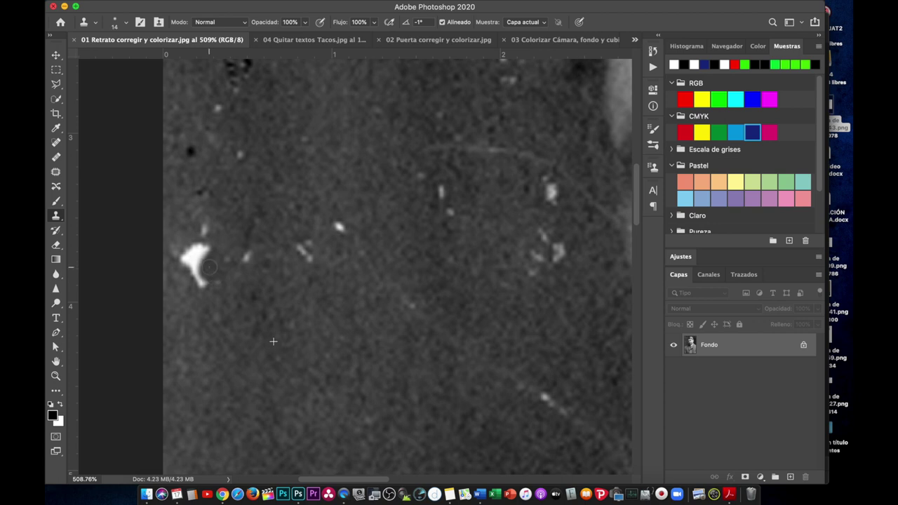
mouse_move(209, 267)
mouse_down()
mouse_move(202, 285)
mouse_move(212, 265)
mouse_move(180, 259)
mouse_move(218, 283)
mouse_up()
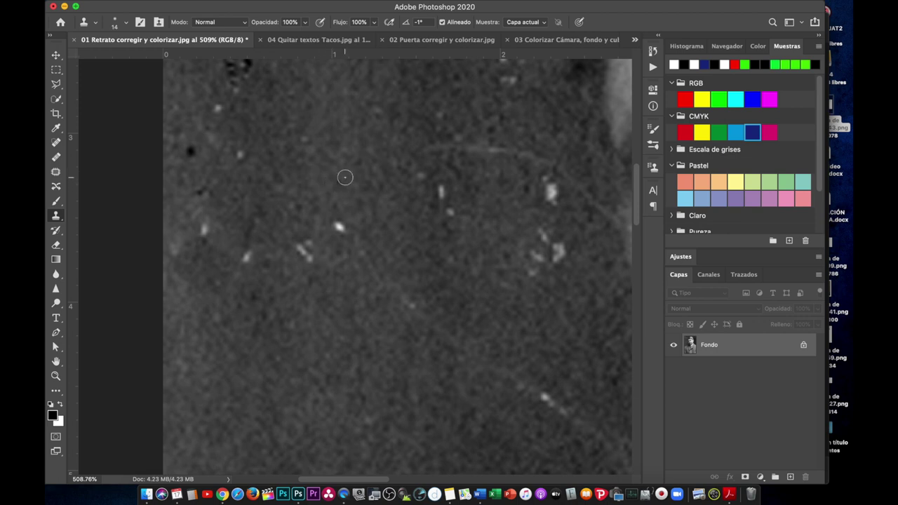
key(alt)
alt+click(345, 177)
click(338, 225)
Step: Set the clone stamp brush size (Tamaño) to 82 px
click(127, 24)
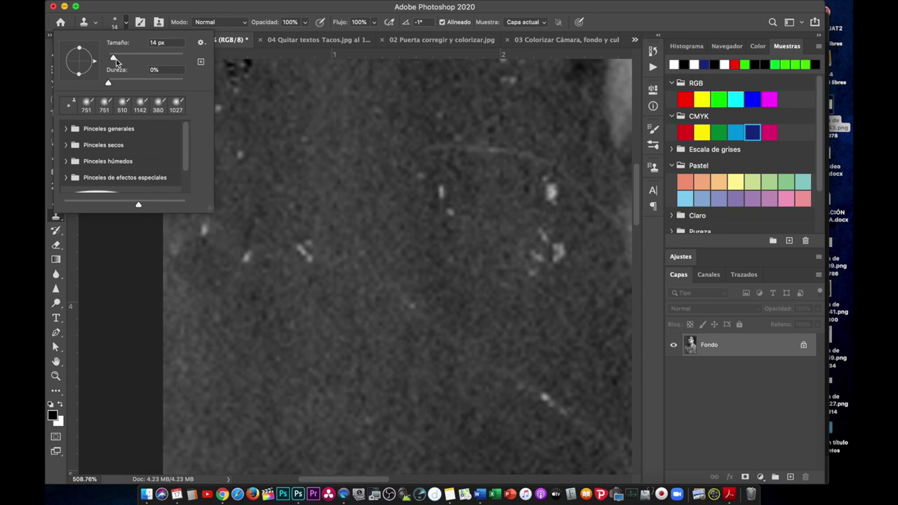
drag(116, 58, 138, 58)
alt+click(338, 361)
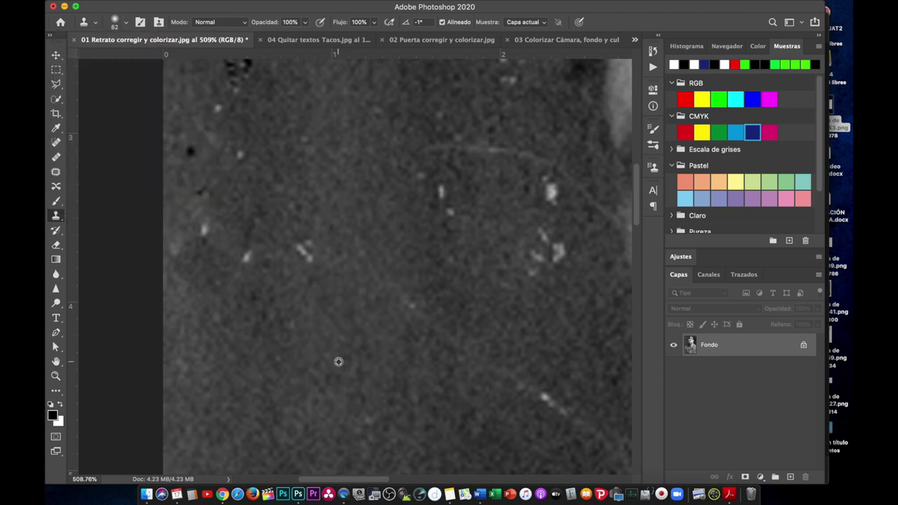
Step: Clone out the bright streak, bright specks and small dark speck in the background
click(290, 255)
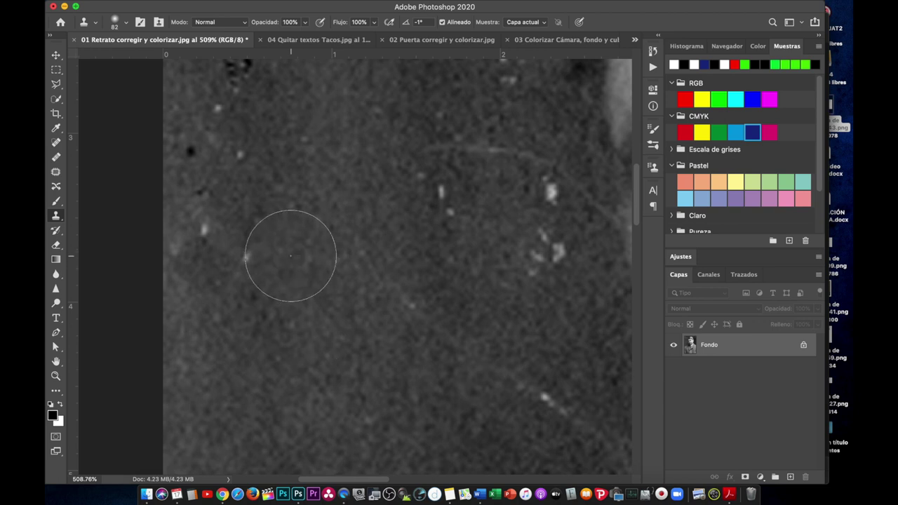
click(245, 260)
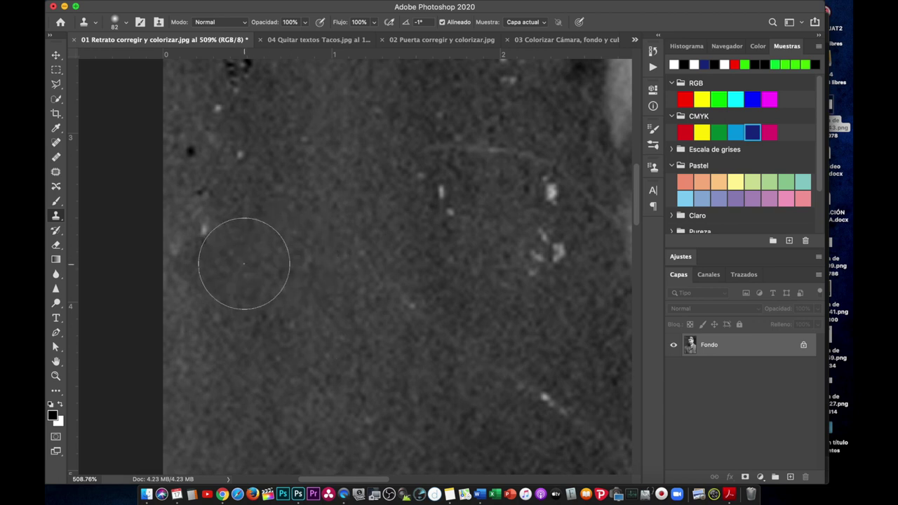
click(238, 262)
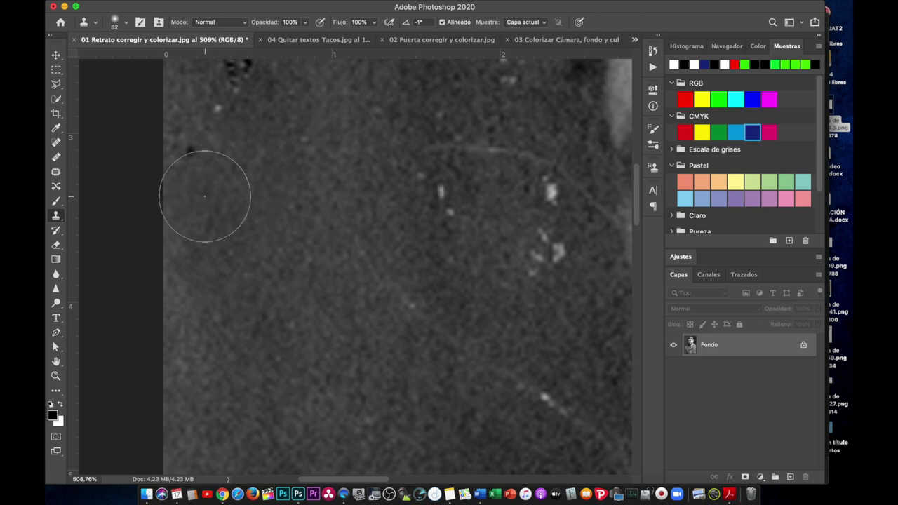
click(192, 167)
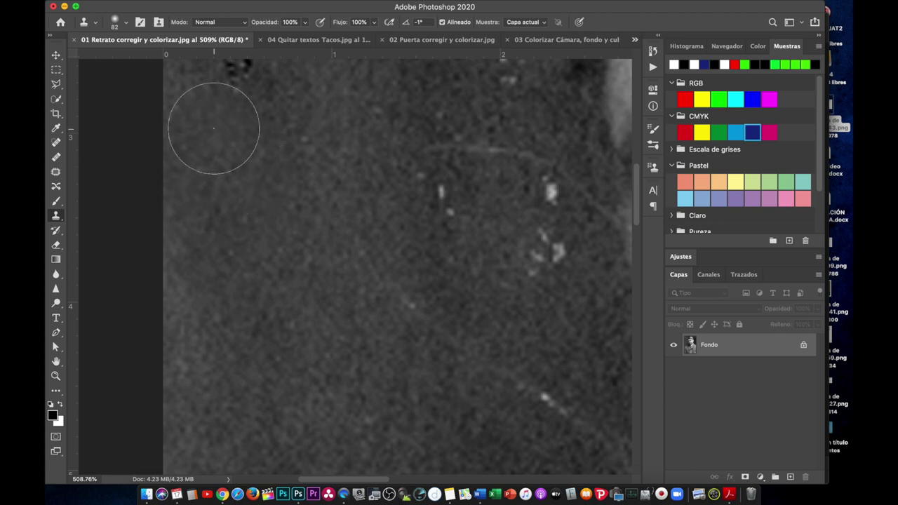
scroll(239, 194, down, 5)
scroll(240, 194, down, 3)
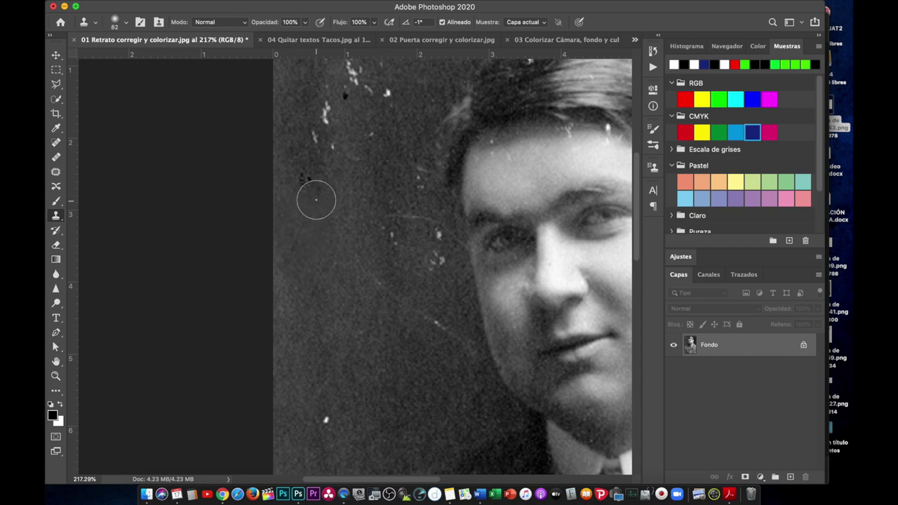
Step: Clone away the specks and vertical bright streak in the upper and lower background
click(305, 177)
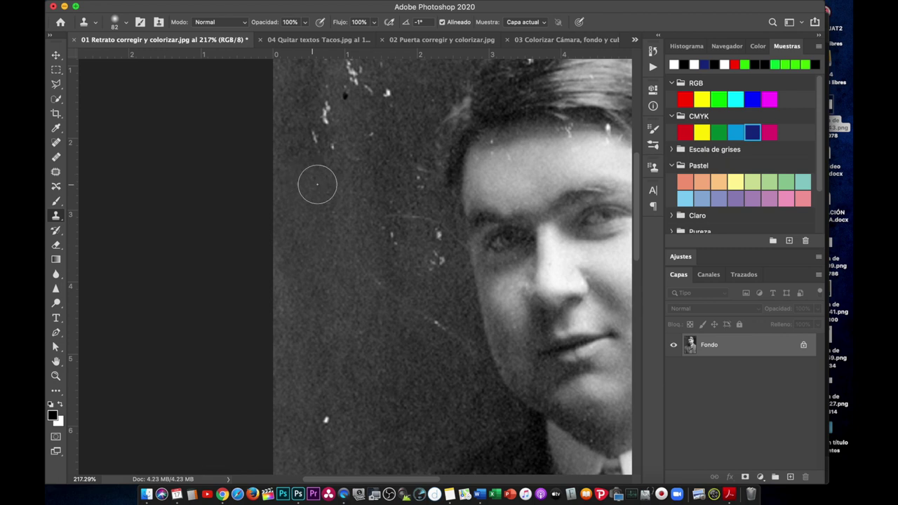
click(314, 142)
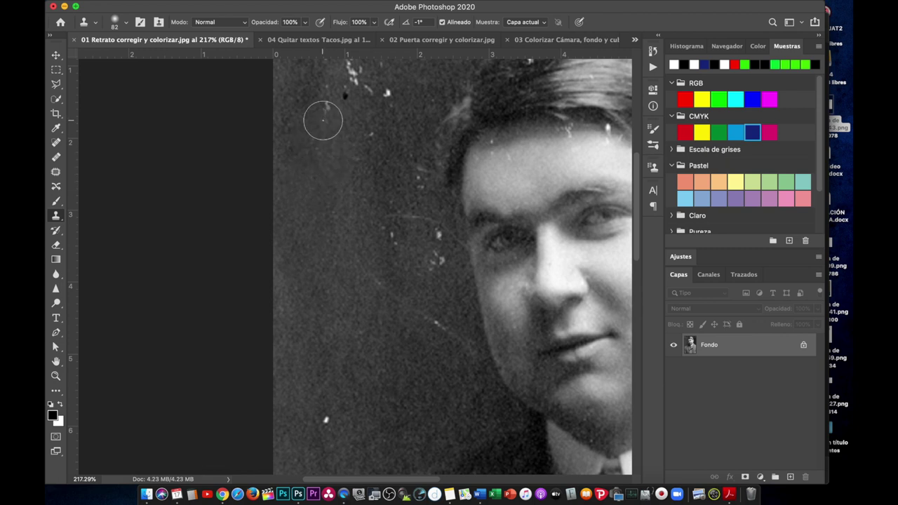
drag(321, 120, 320, 106)
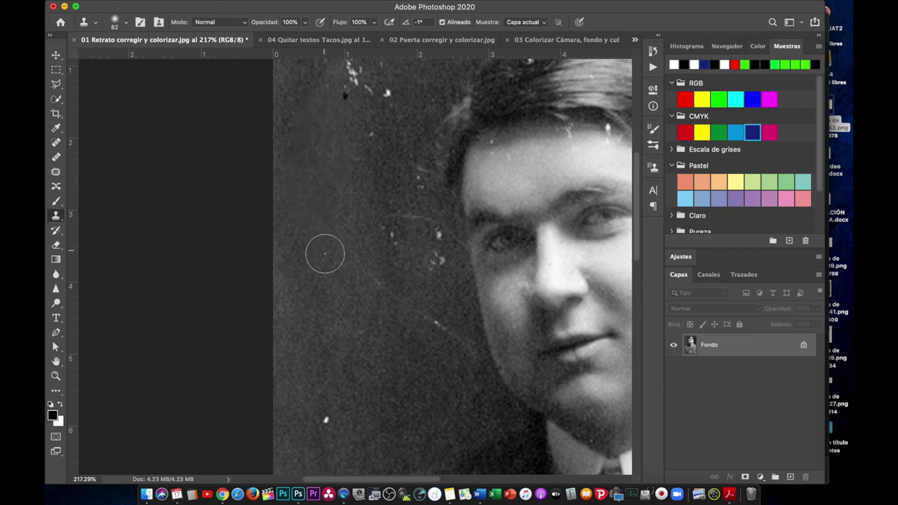
click(328, 418)
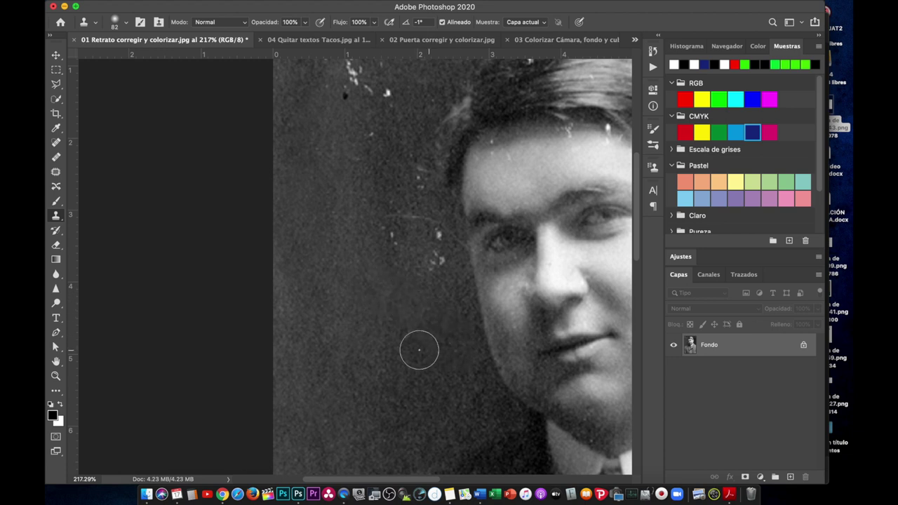
Step: Resample clean background and paint it over the white dust spots left of the face
alt+click(385, 348)
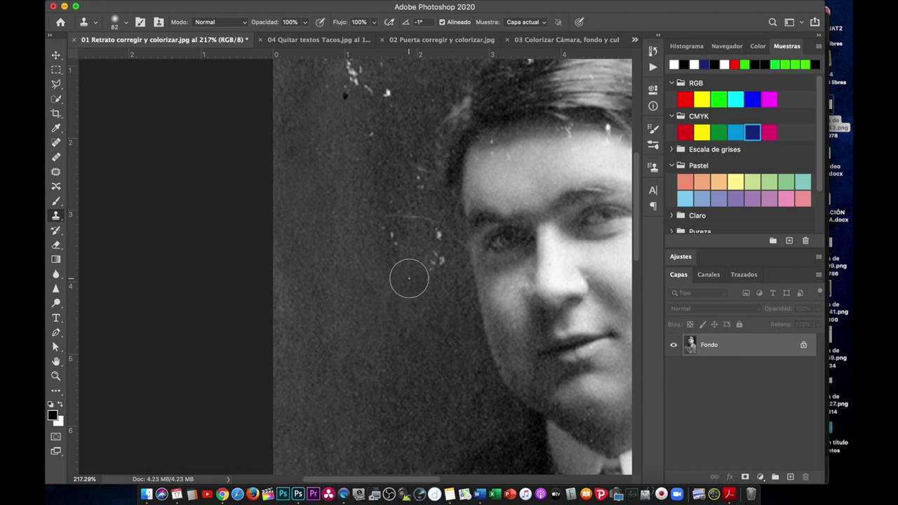
drag(391, 259, 389, 243)
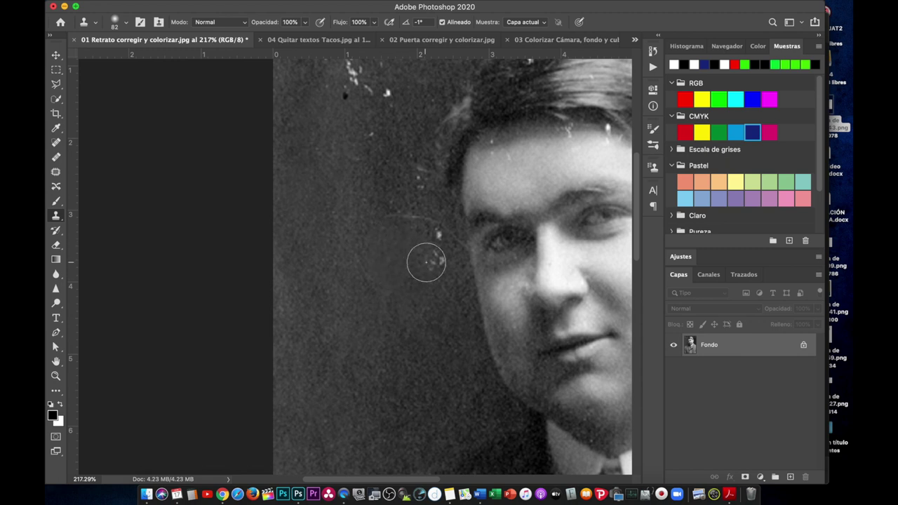
click(427, 262)
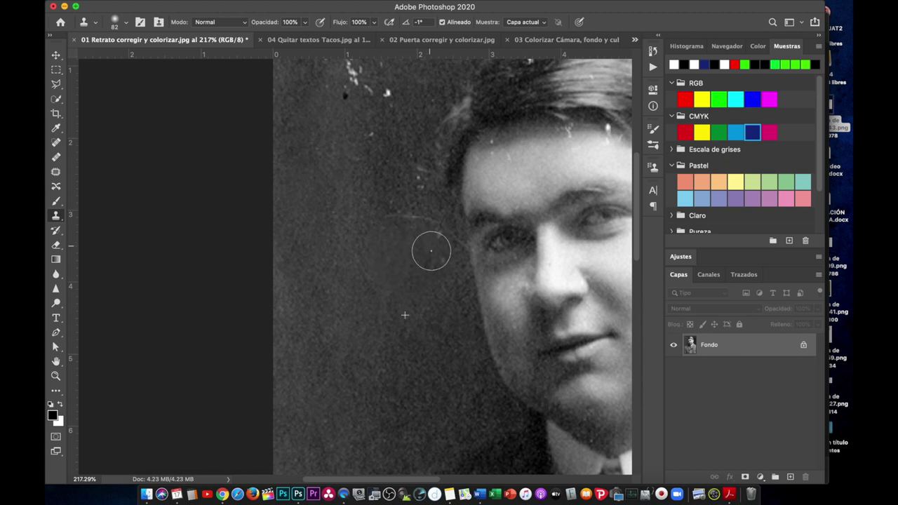
click(438, 236)
drag(419, 224, 391, 217)
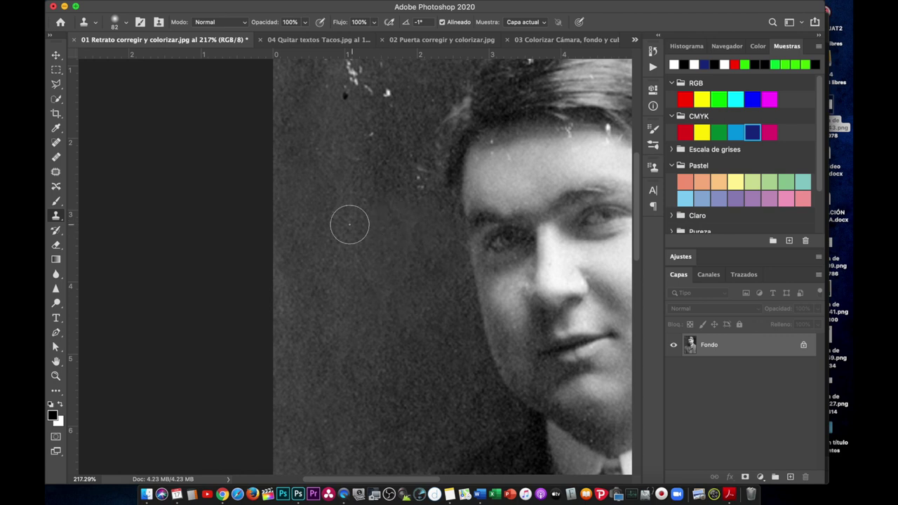
drag(411, 186, 381, 190)
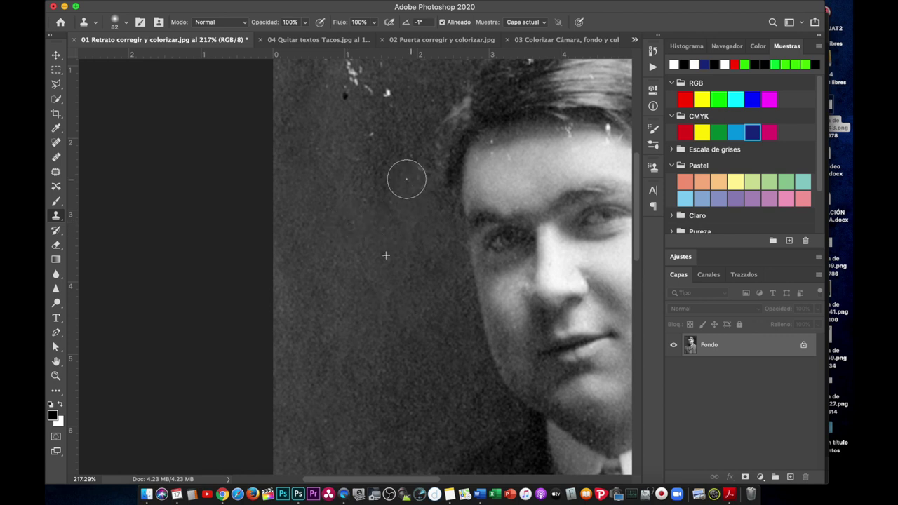
alt+click(328, 244)
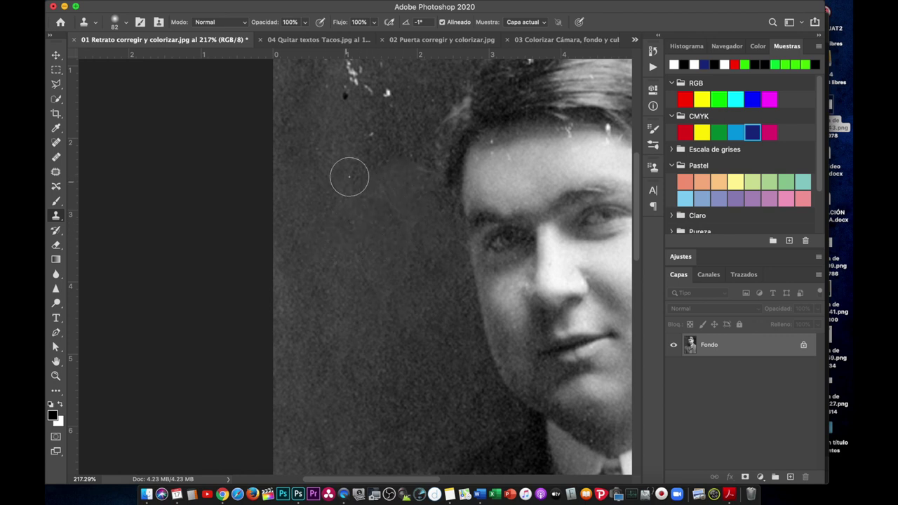
drag(351, 161, 408, 164)
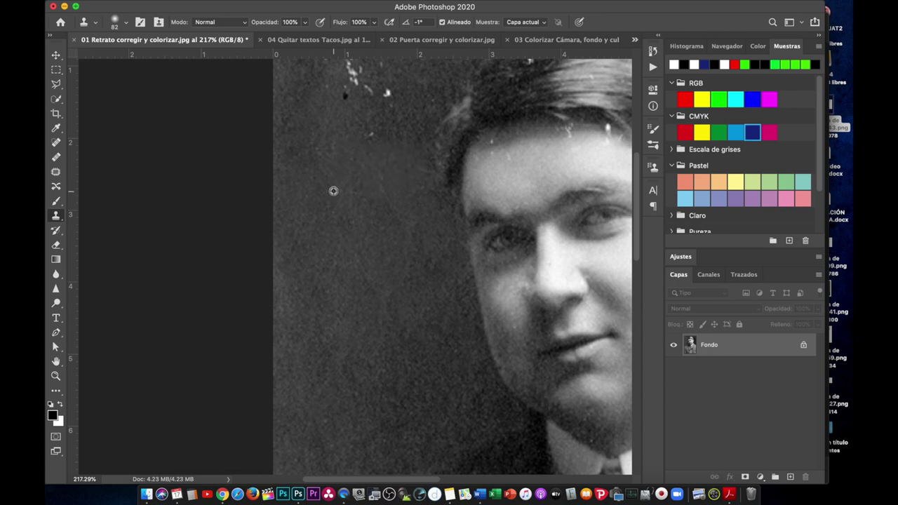
scroll(353, 223, up, 3)
scroll(353, 225, up, 2)
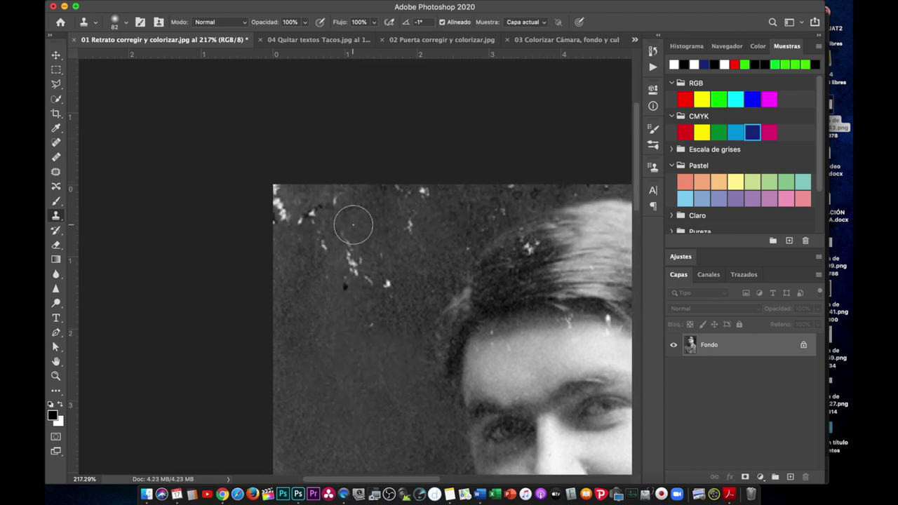
scroll(353, 225, down, 3)
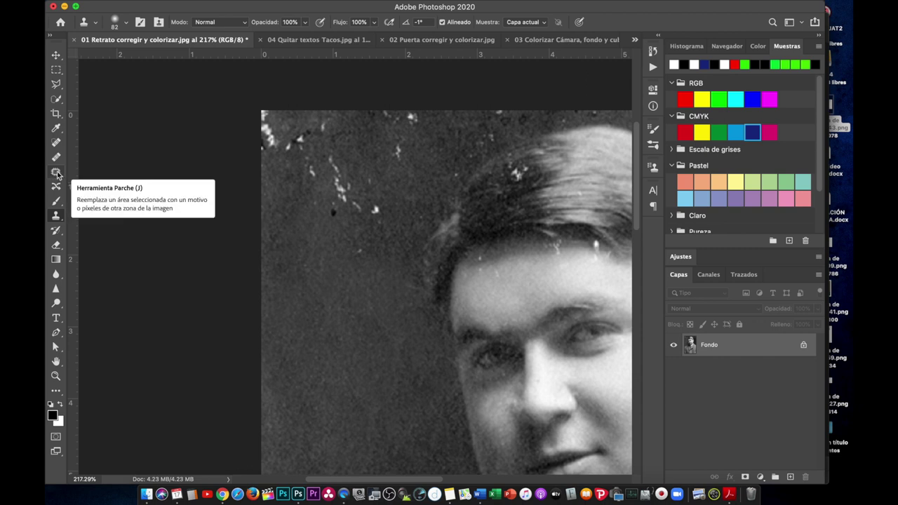
Step: Patch the streak of white specks with clean background using the Patch tool, then deselect
click(56, 172)
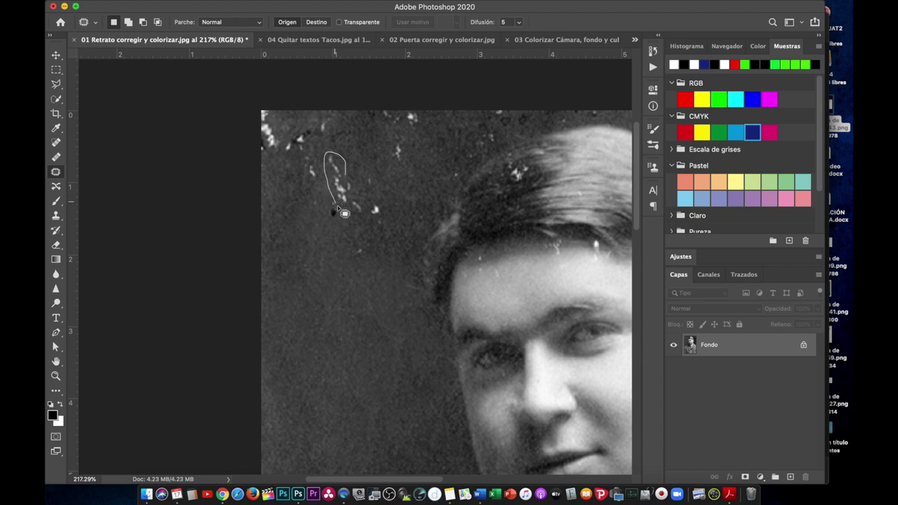
drag(346, 210, 350, 181)
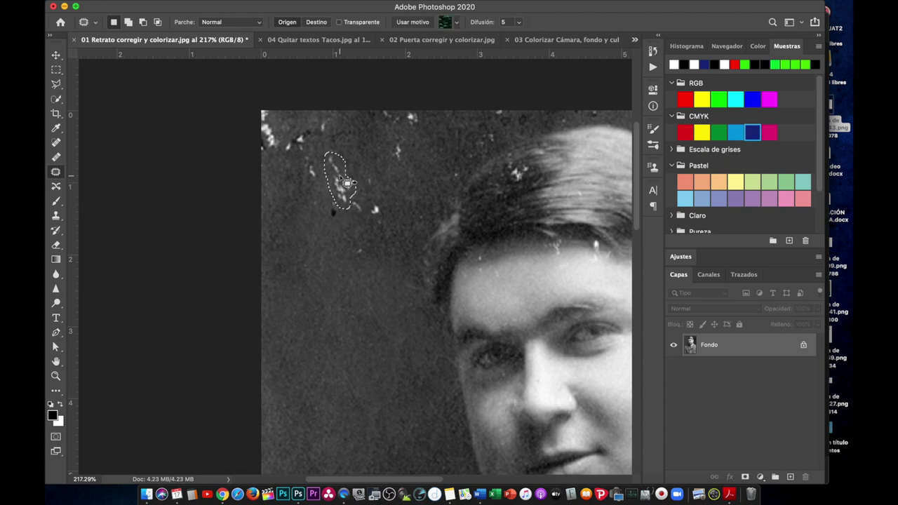
drag(347, 183, 321, 263)
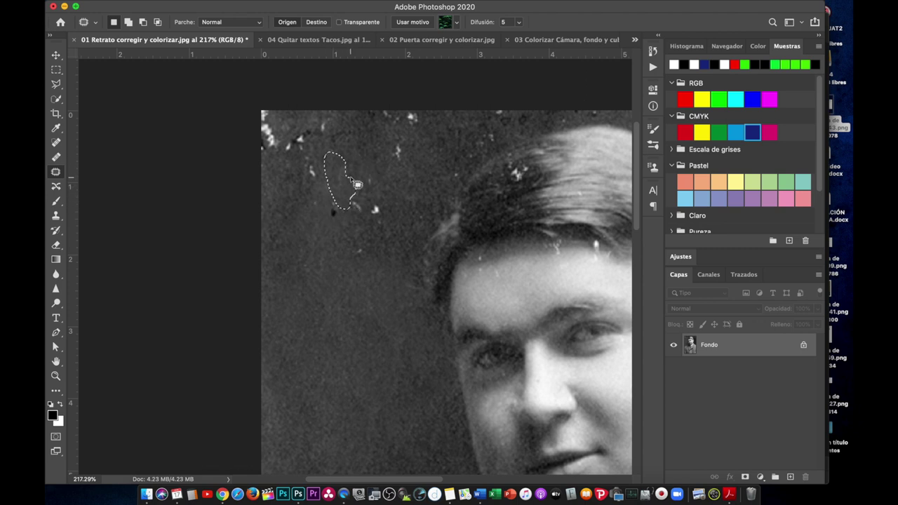
mouse_move(357, 184)
mouse_down()
mouse_move(391, 201)
mouse_move(390, 263)
mouse_up()
key(super+d)
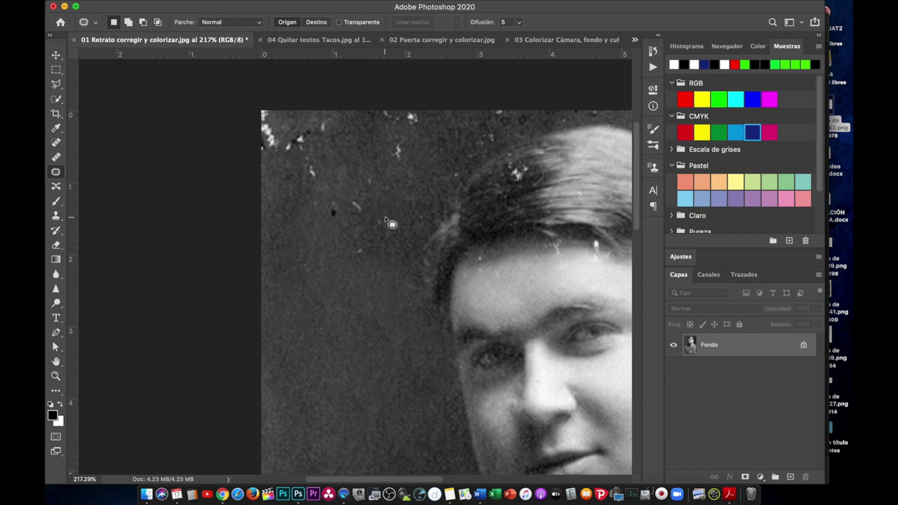
Step: Patch out the white and dark specks in the upper background
mouse_move(368, 222)
mouse_down()
mouse_move(390, 221)
mouse_move(388, 279)
mouse_up()
key(ctrl+d)
mouse_move(372, 245)
mouse_down()
mouse_move(340, 249)
mouse_move(378, 261)
mouse_move(381, 254)
mouse_move(360, 294)
mouse_up()
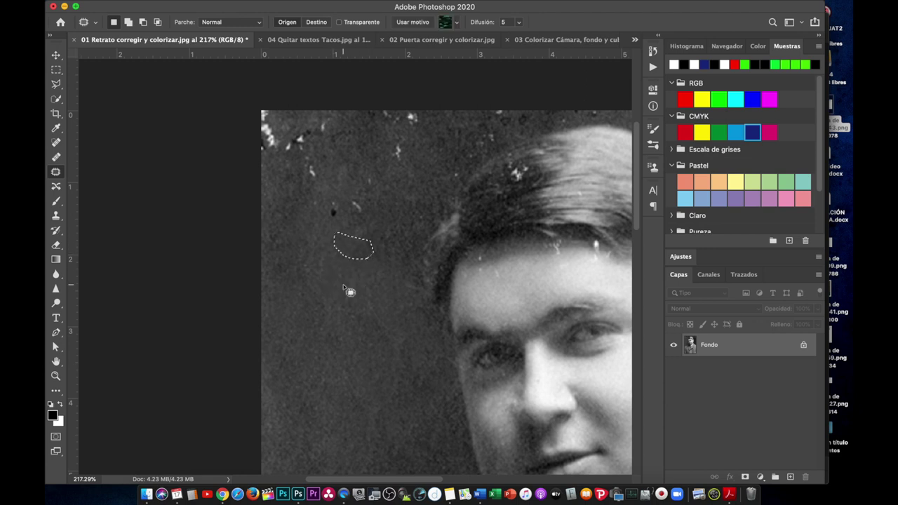
key(ctrl+d)
drag(334, 195, 360, 256)
click(326, 263)
Step: Patch away the specks near the top-left corner and along the left edge
mouse_move(316, 149)
mouse_down()
mouse_move(298, 165)
mouse_move(321, 155)
mouse_move(344, 181)
mouse_up()
click(329, 179)
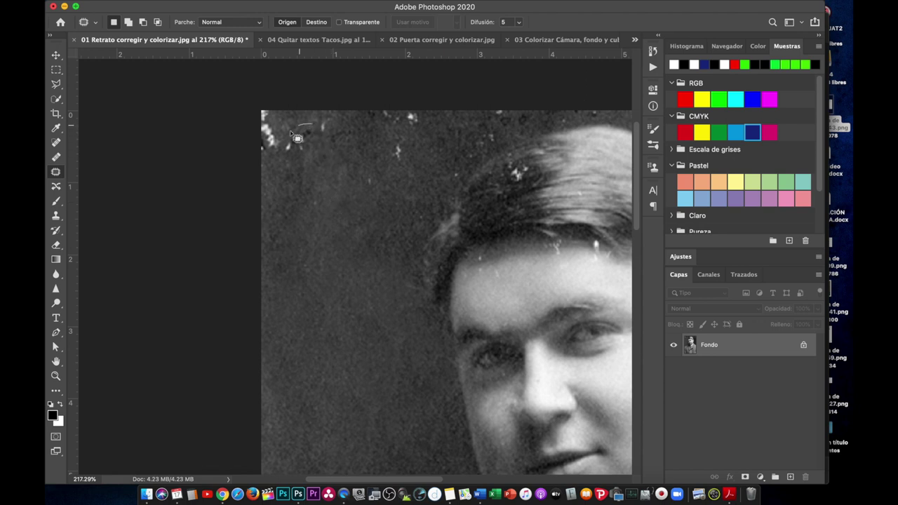
drag(316, 140, 316, 129)
click(307, 191)
mouse_move(266, 130)
mouse_down()
mouse_move(263, 167)
mouse_move(279, 130)
mouse_move(269, 140)
mouse_move(285, 158)
mouse_up()
click(301, 195)
click(308, 173)
Step: Patch out the small white spots along the top edge of the photo
mouse_move(327, 114)
mouse_down()
mouse_move(307, 167)
mouse_move(328, 216)
mouse_move(325, 191)
mouse_move(348, 232)
mouse_up()
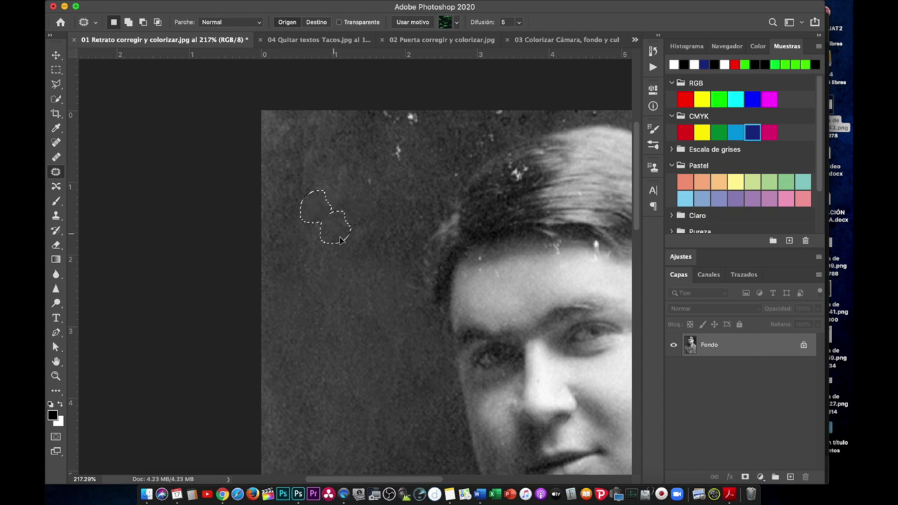
mouse_move(359, 167)
mouse_down()
mouse_move(383, 184)
mouse_move(337, 156)
mouse_up()
key(ctrl+d)
mouse_move(385, 141)
mouse_down()
mouse_move(411, 140)
mouse_move(355, 176)
mouse_up()
key(ctrl+d)
drag(394, 137, 413, 139)
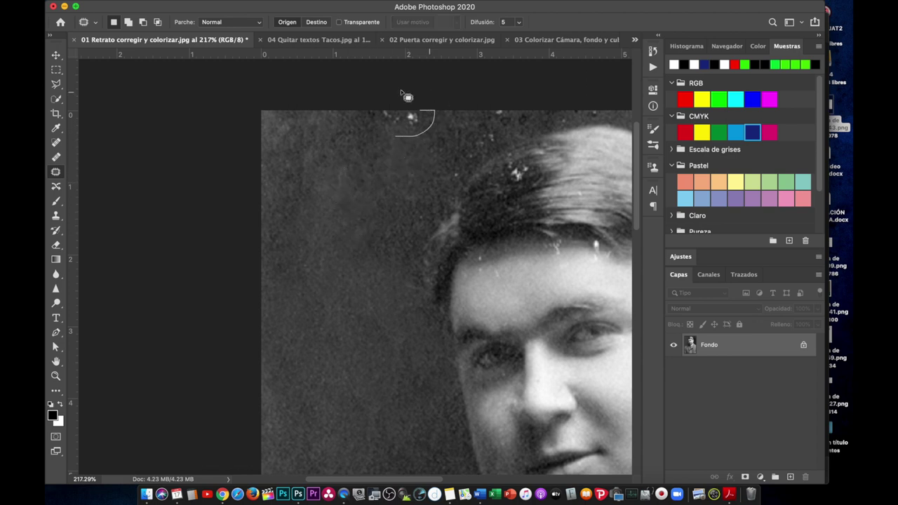
drag(402, 92, 368, 179)
key(ctrl+d)
Step: Zoom in on the hairline and patch its white specks with clean hair
key(ctrl+0)
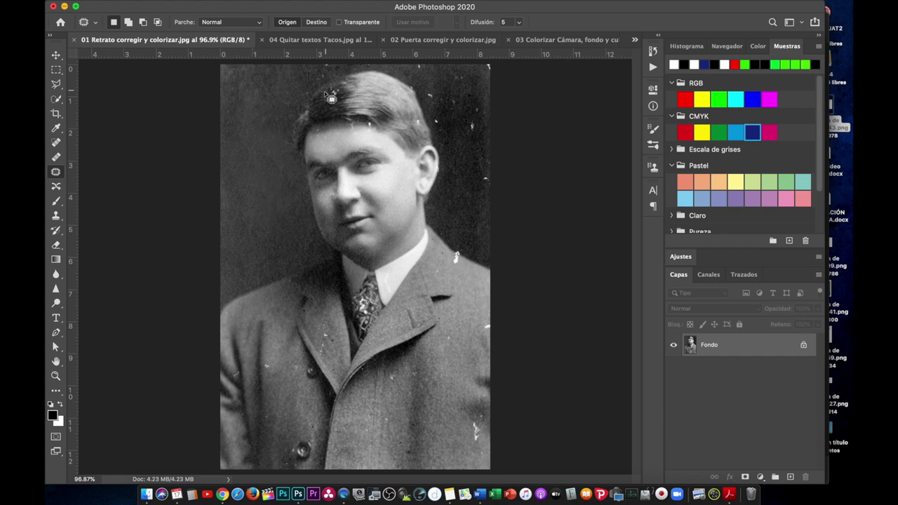
scroll(329, 94, up, 2)
scroll(329, 94, up, 2)
scroll(329, 94, up, 2)
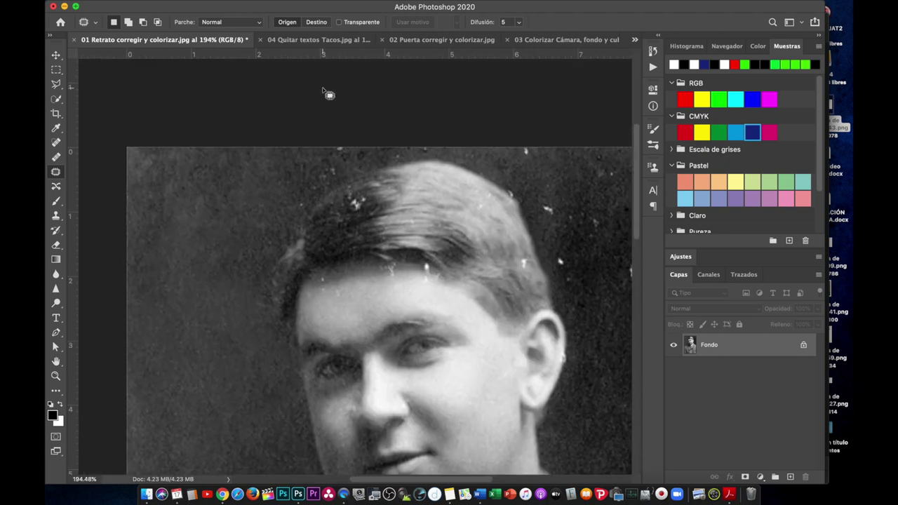
scroll(347, 202, up, 2)
scroll(346, 202, up, 2)
scroll(346, 202, up, 2)
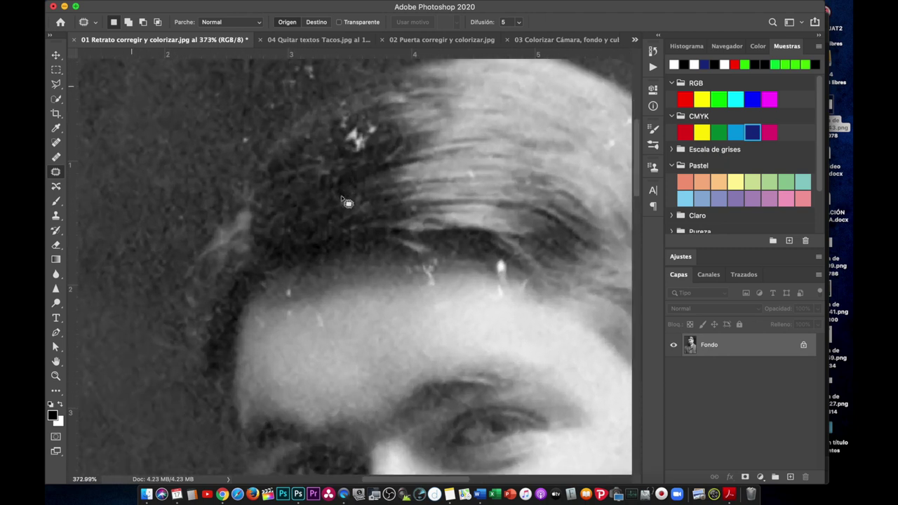
scroll(347, 202, up, 1)
scroll(346, 202, up, 3)
scroll(348, 203, down, 1)
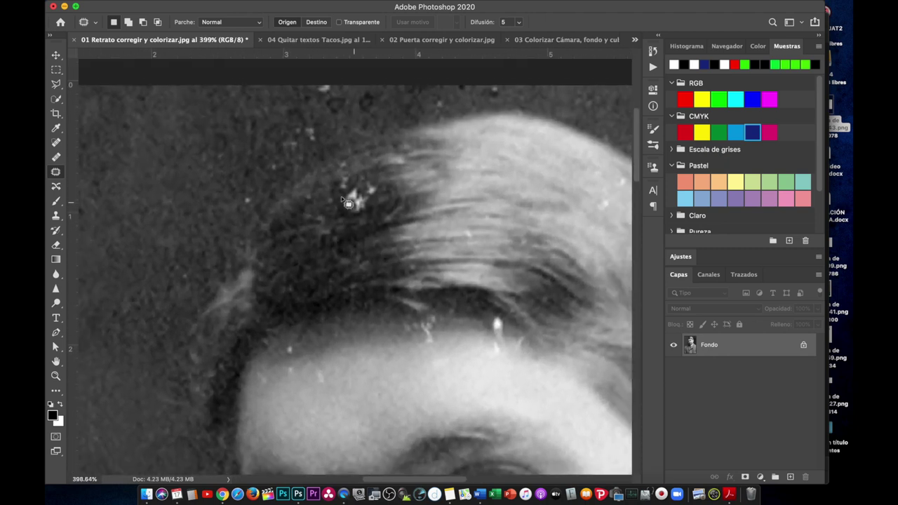
scroll(349, 203, down, 1)
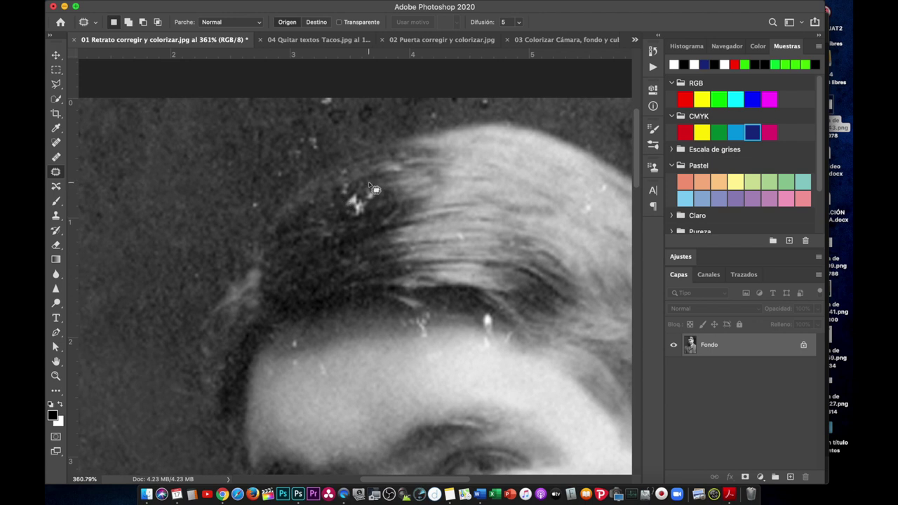
mouse_move(363, 186)
mouse_down()
mouse_move(378, 188)
mouse_move(368, 204)
mouse_up()
drag(373, 209, 374, 254)
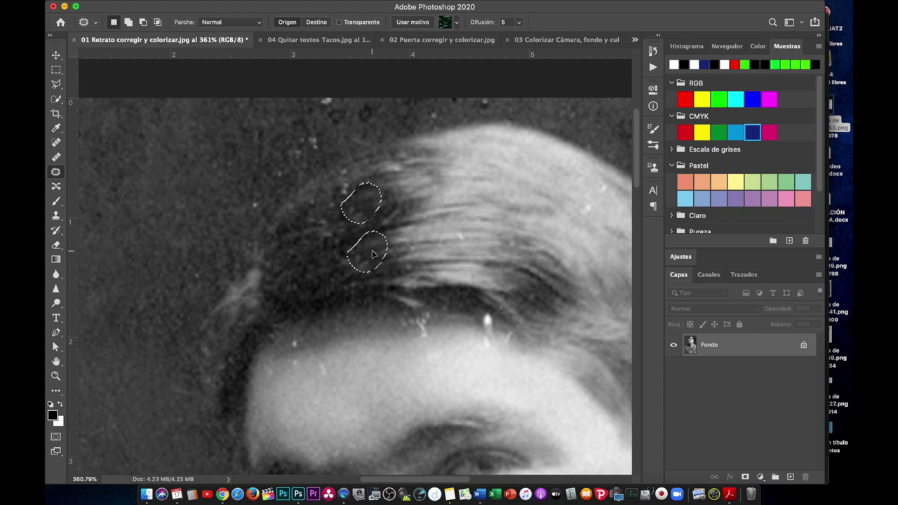
drag(374, 254, 374, 254)
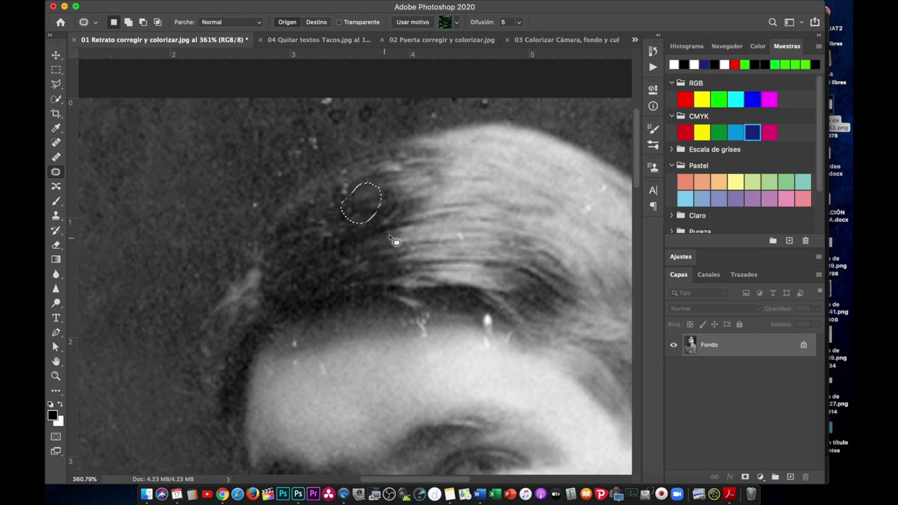
click(396, 233)
drag(354, 193, 363, 209)
key(super+d)
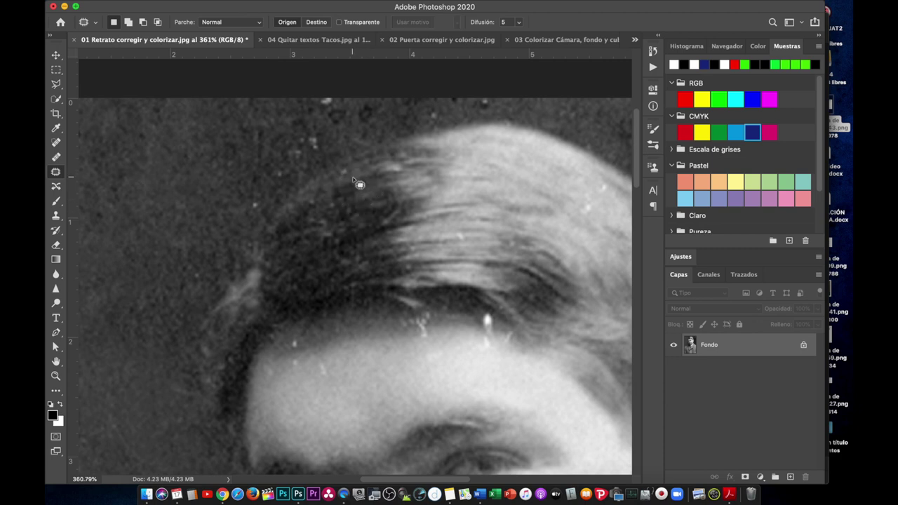
drag(354, 167, 341, 203)
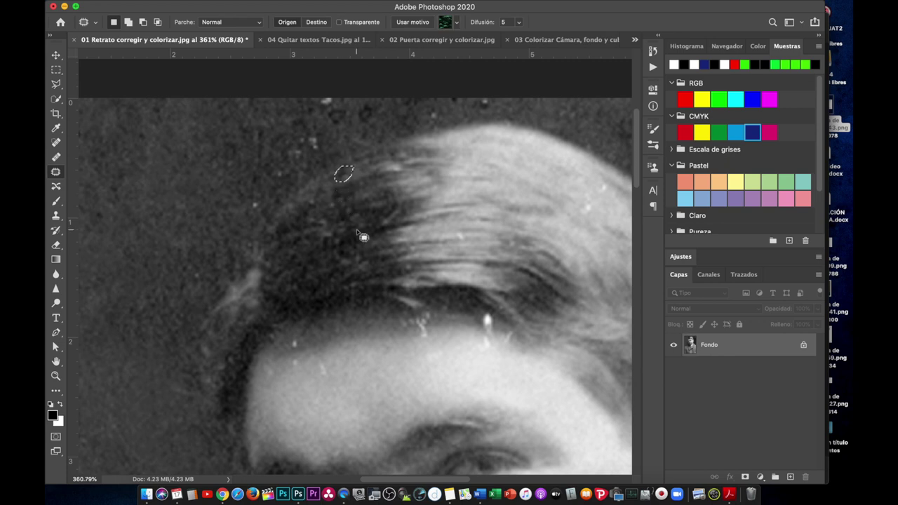
scroll(363, 237, down, 1)
scroll(363, 238, down, 5)
scroll(372, 242, down, 5)
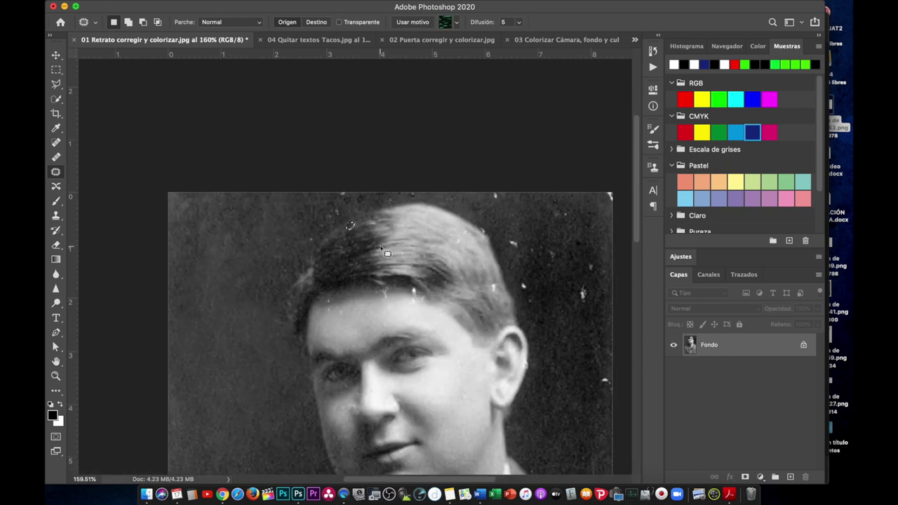
Step: Clear the hairline patch selection and move the view down to the coat lapel
key(super+d)
scroll(376, 328, down, 5)
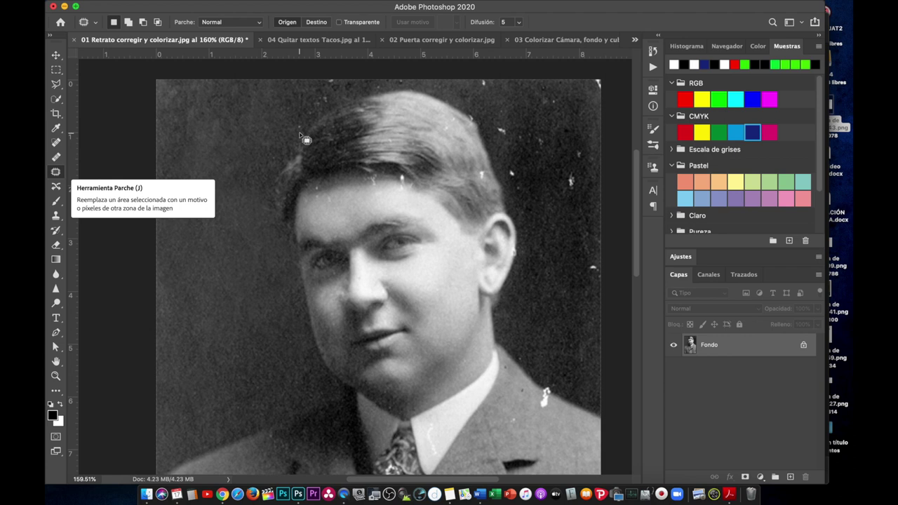
scroll(326, 276, down, 3)
scroll(325, 277, right, 2)
scroll(327, 280, down, 2)
scroll(327, 280, right, 1)
scroll(327, 280, down, 3)
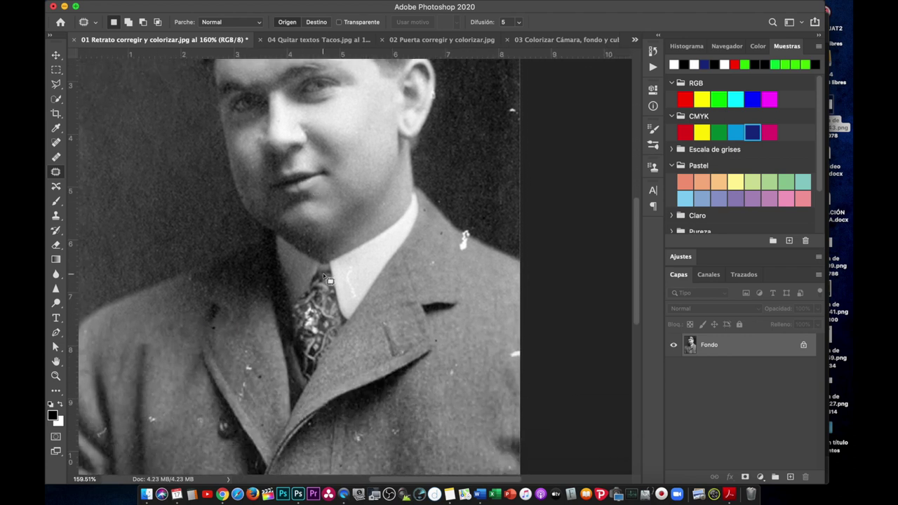
scroll(300, 285, down, 1)
scroll(274, 323, down, 2)
scroll(274, 323, left, 2)
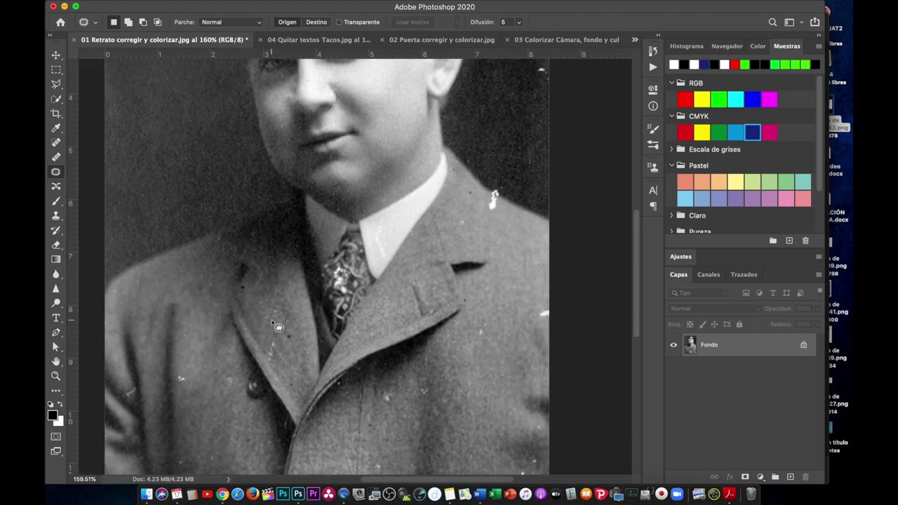
scroll(276, 327, up, 10)
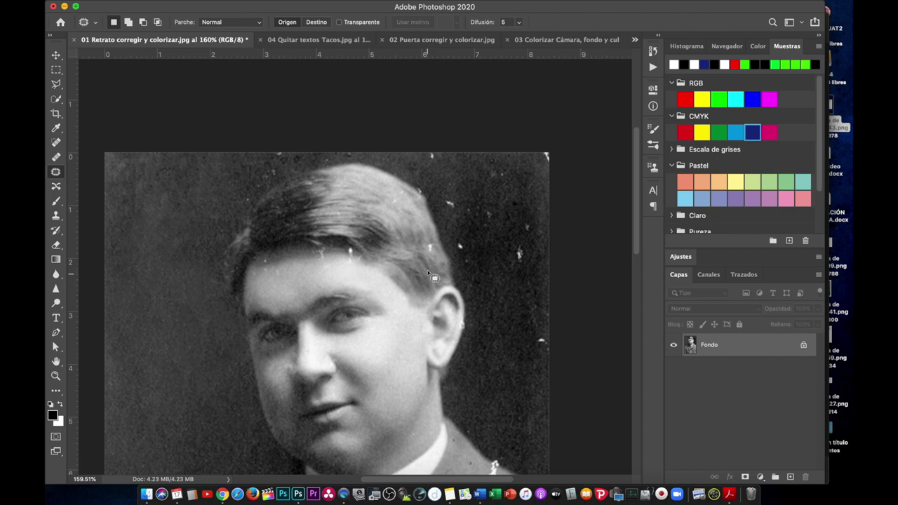
scroll(516, 317, down, 5)
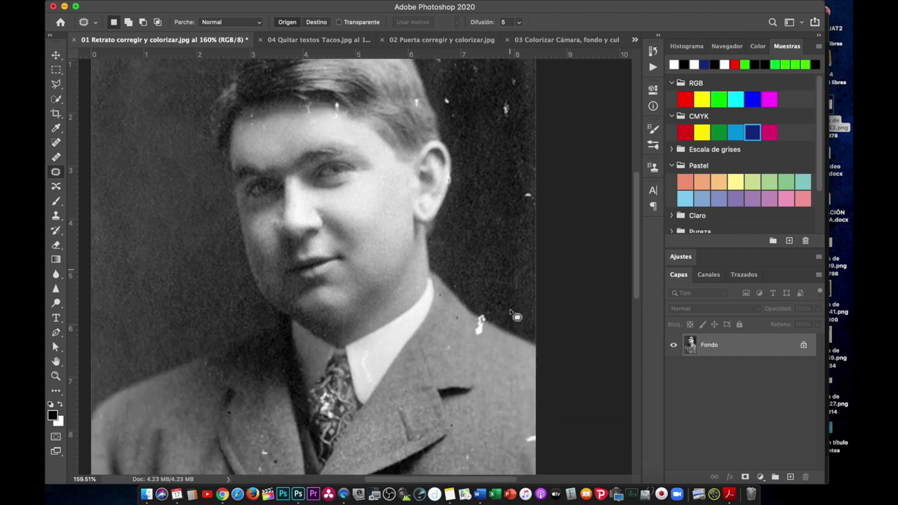
scroll(517, 317, down, 5)
scroll(516, 316, down, 2)
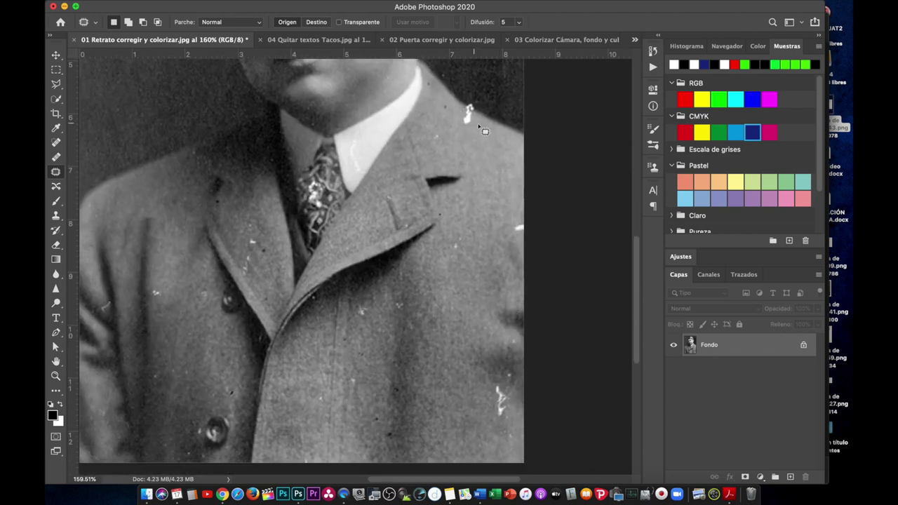
scroll(435, 284, left, 3)
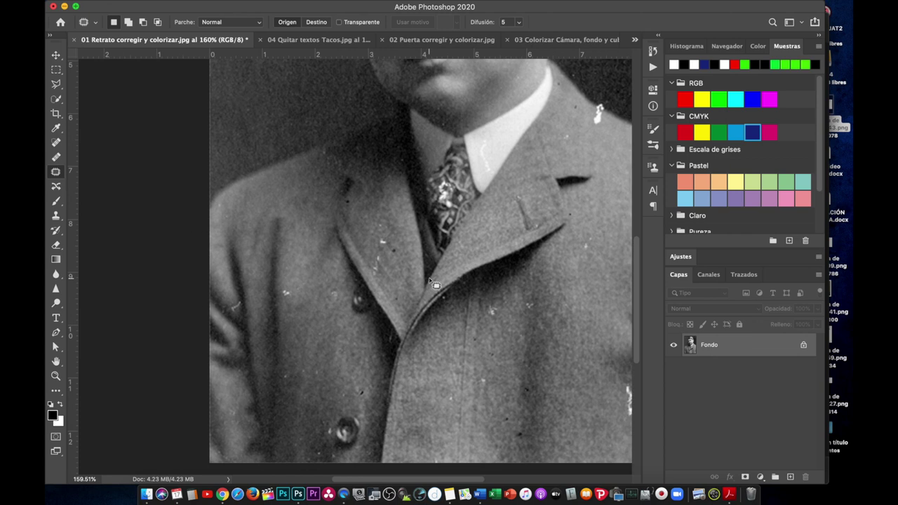
scroll(436, 284, up, 2)
scroll(435, 285, up, 2)
scroll(436, 284, up, 2)
scroll(435, 285, down, 1)
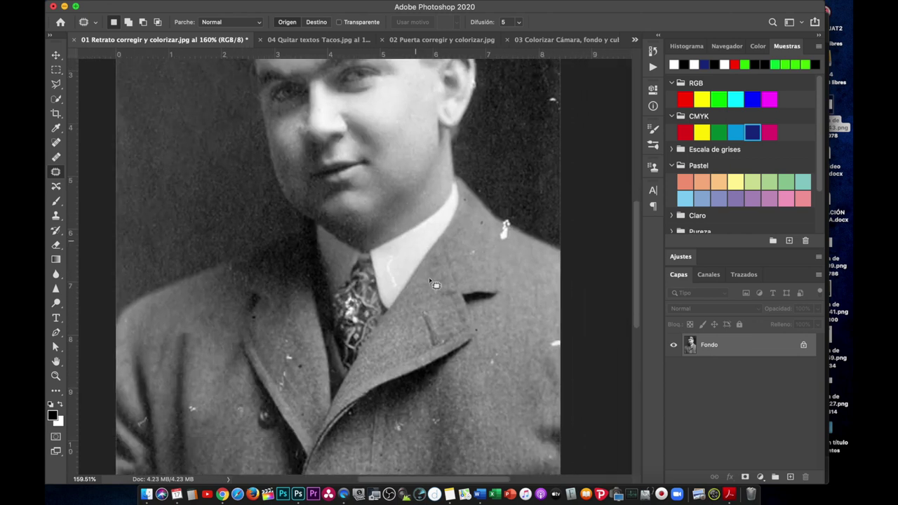
scroll(436, 284, down, 3)
scroll(435, 284, down, 1)
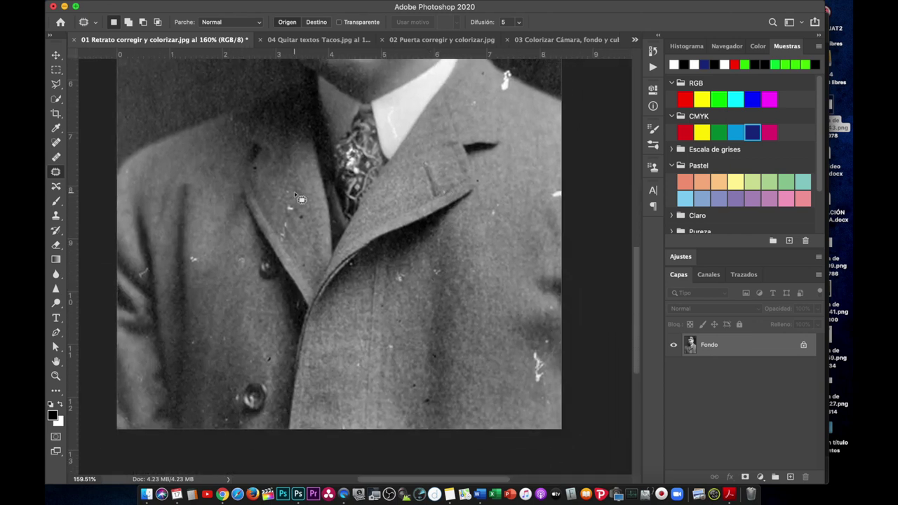
Step: Patch out the three white specks on the lapel with clean fabric
mouse_move(284, 199)
mouse_down()
mouse_move(294, 221)
mouse_move(298, 180)
mouse_up()
click(287, 193)
drag(278, 190, 297, 212)
click(295, 222)
drag(299, 240, 287, 227)
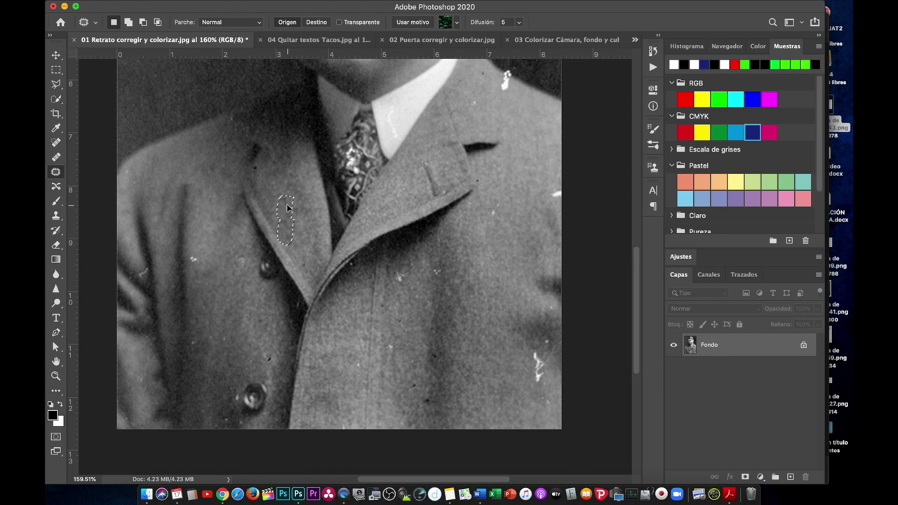
click(286, 208)
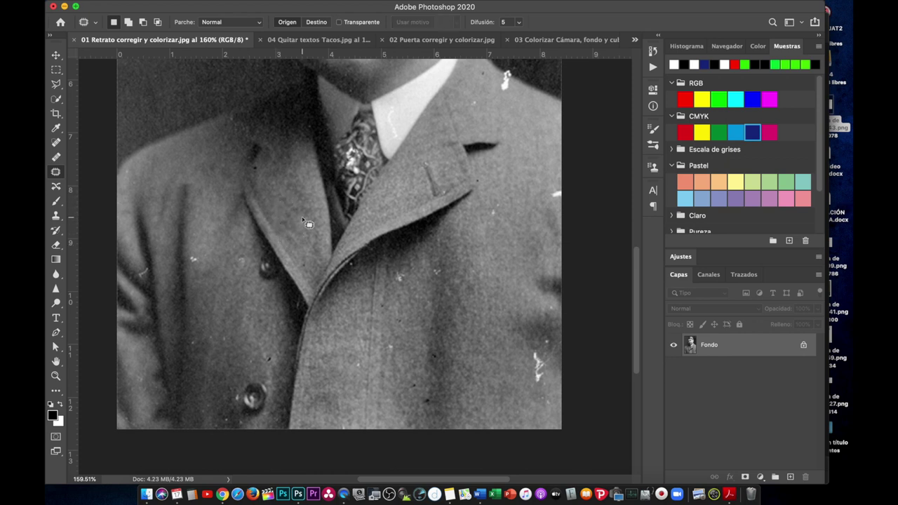
scroll(412, 293, up, 5)
Step: Scroll up to view the retouched portrait
scroll(412, 293, up, 5)
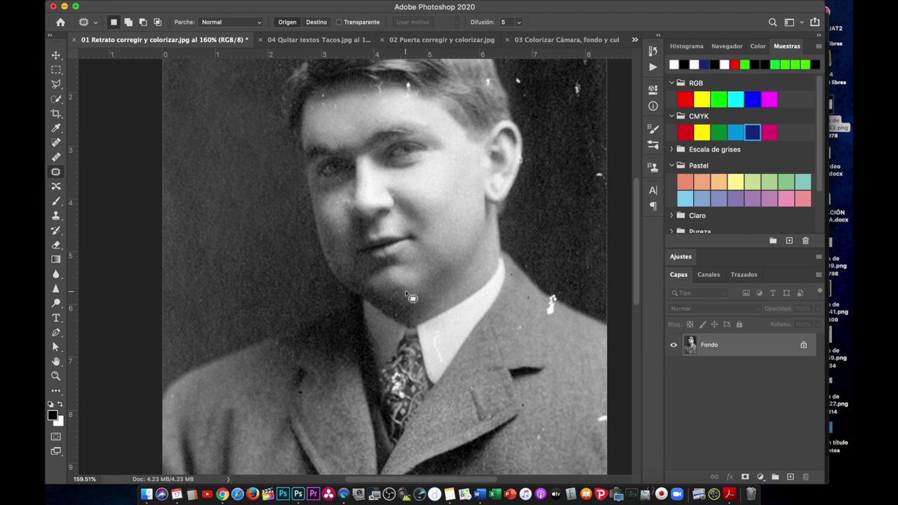
scroll(407, 293, up, 3)
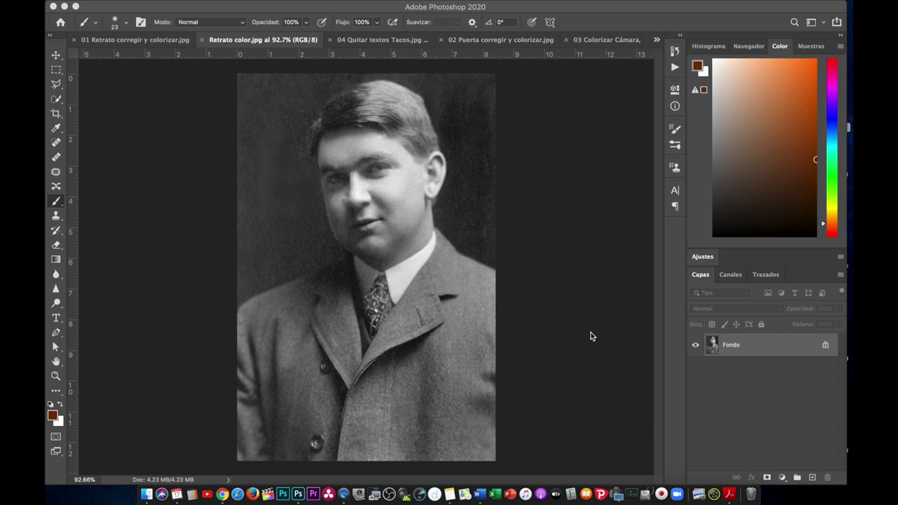
Step: Unlock the Fondo background as Capa 0, then add an empty Capa 1 layer above
double_click(799, 351)
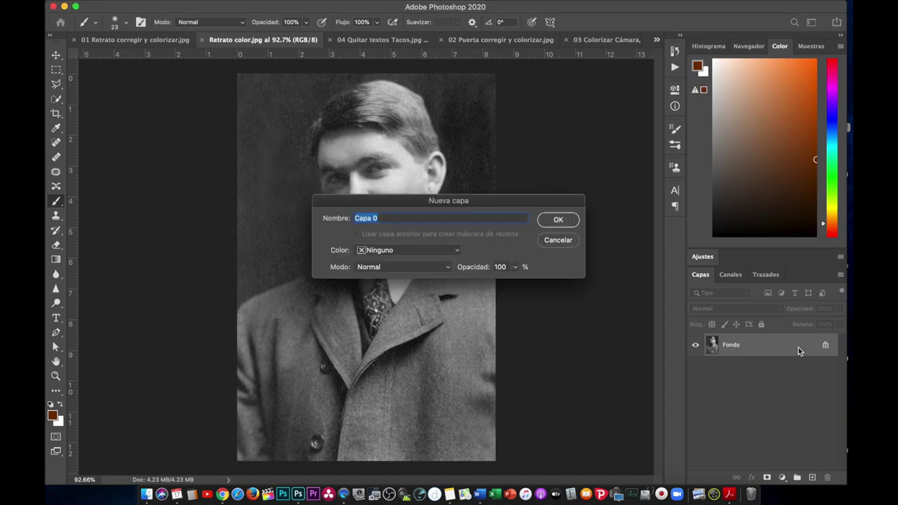
click(562, 222)
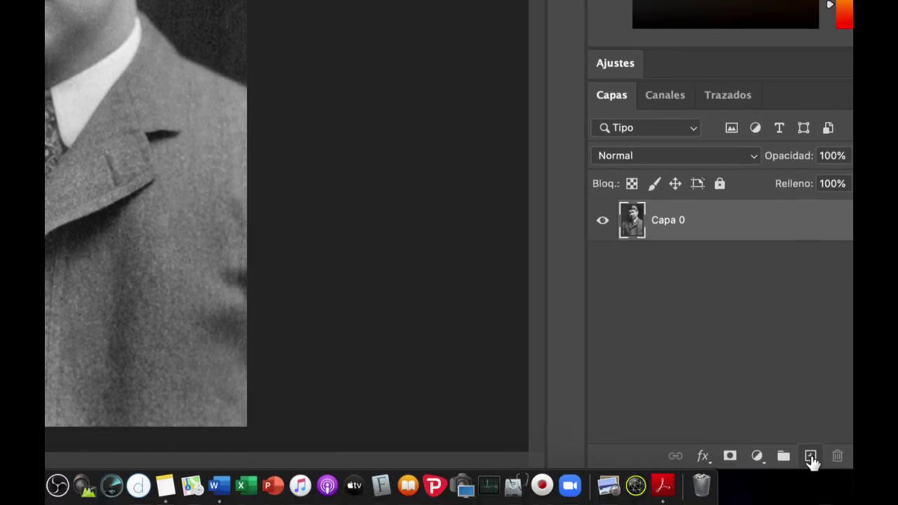
click(811, 457)
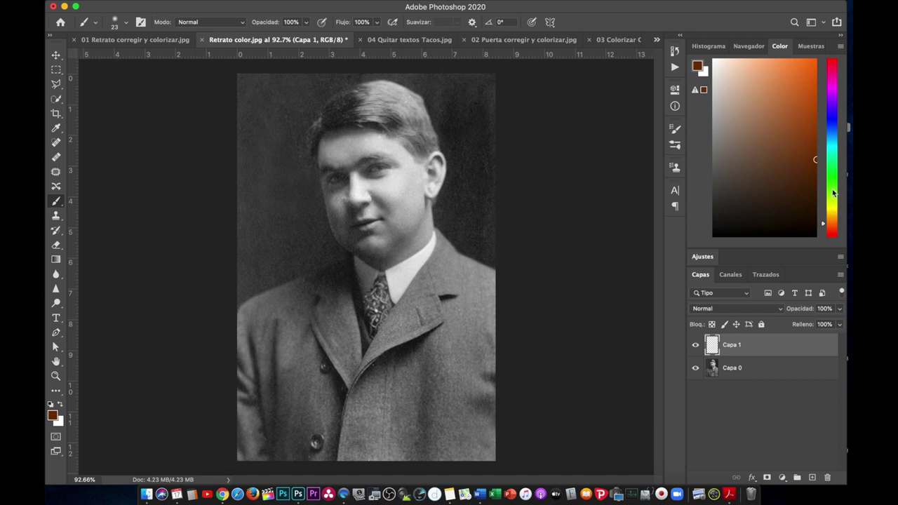
Step: Set the foreground colour to a fully bright green in the Color panel
click(833, 192)
drag(807, 109, 818, 104)
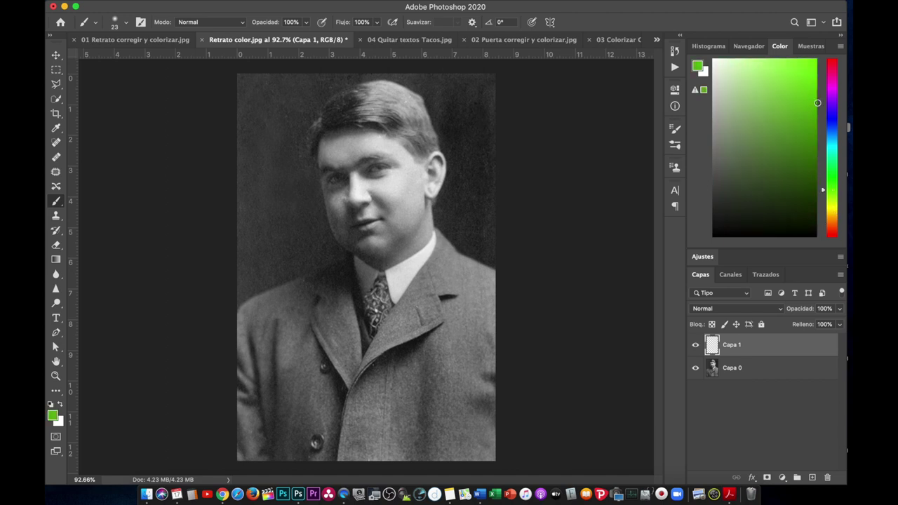
click(834, 184)
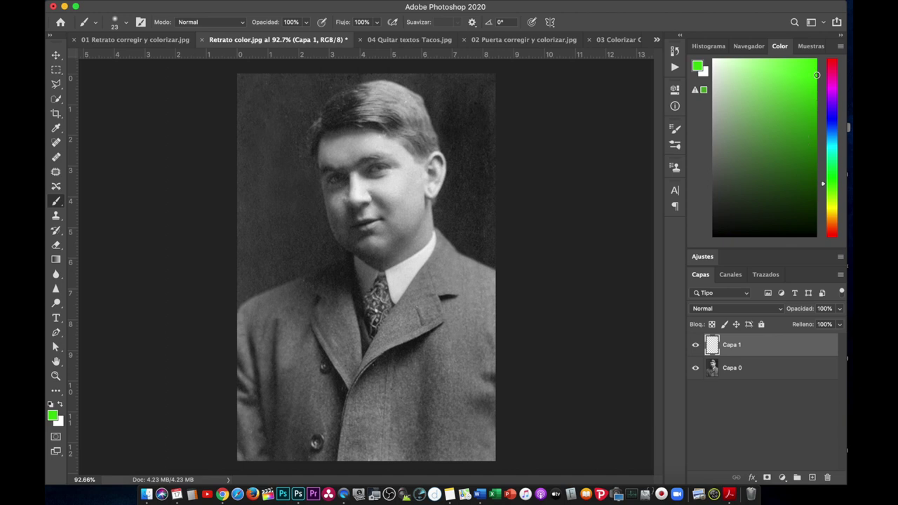
drag(804, 142, 821, 55)
Step: Enlarge the brush to 140 px and paint green across the hair on Capa 1
drag(395, 118, 449, 116)
click(331, 116)
mouse_move(331, 116)
mouse_down()
mouse_move(351, 98)
mouse_move(386, 90)
mouse_move(441, 150)
mouse_move(421, 156)
mouse_move(391, 125)
mouse_move(335, 124)
mouse_move(311, 140)
mouse_move(316, 159)
mouse_move(392, 134)
mouse_move(421, 97)
mouse_move(429, 106)
mouse_up()
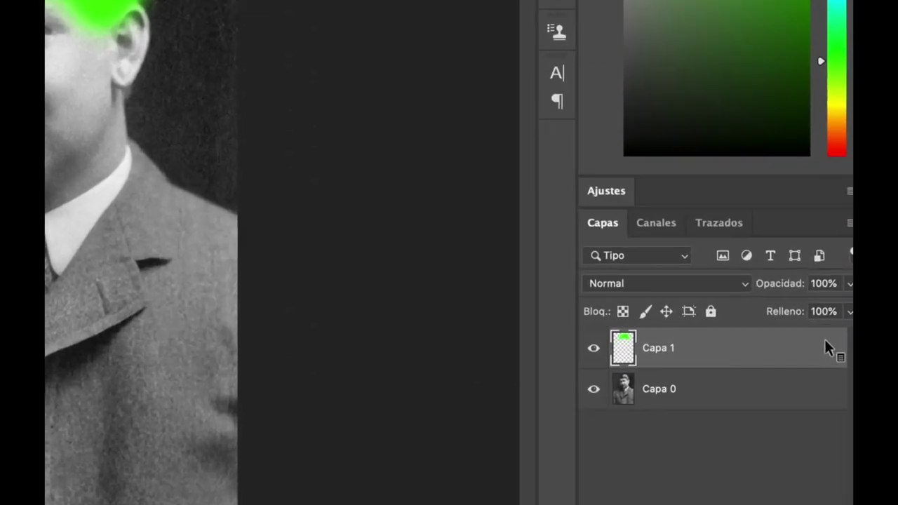
Step: Set Capa 1's blend mode to Color, briefly compare it with Normal, then return to Color
click(691, 290)
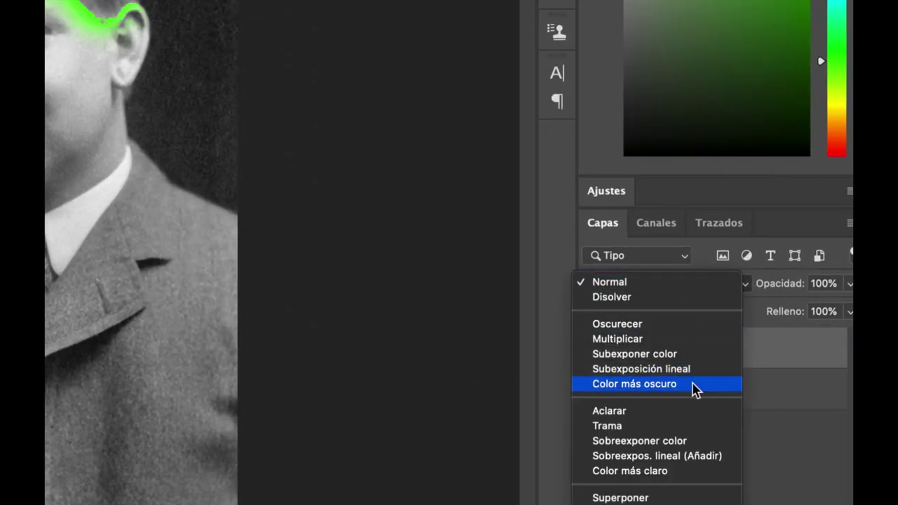
scroll(688, 391, down, 2)
scroll(692, 391, down, 3)
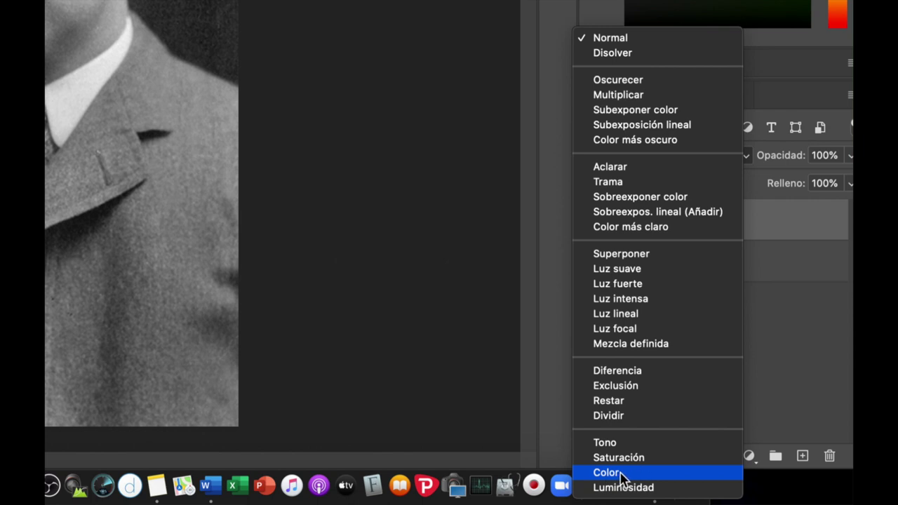
click(632, 473)
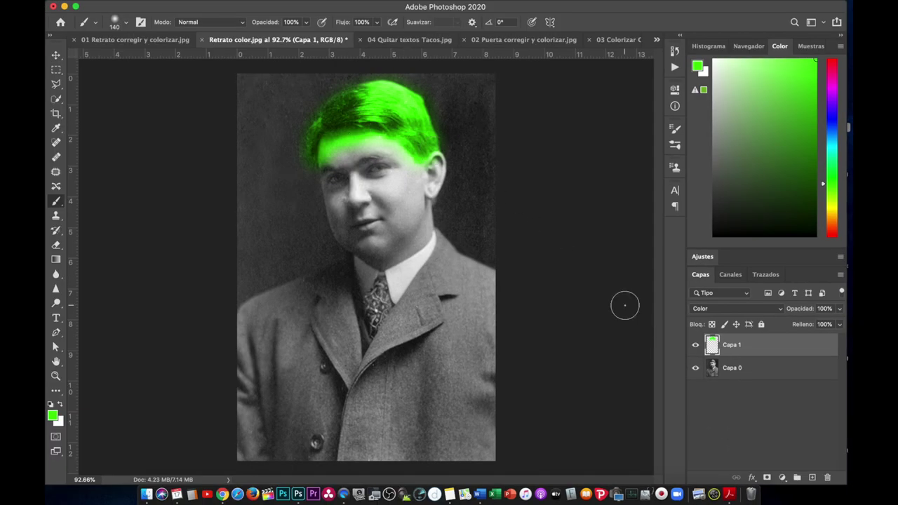
click(730, 311)
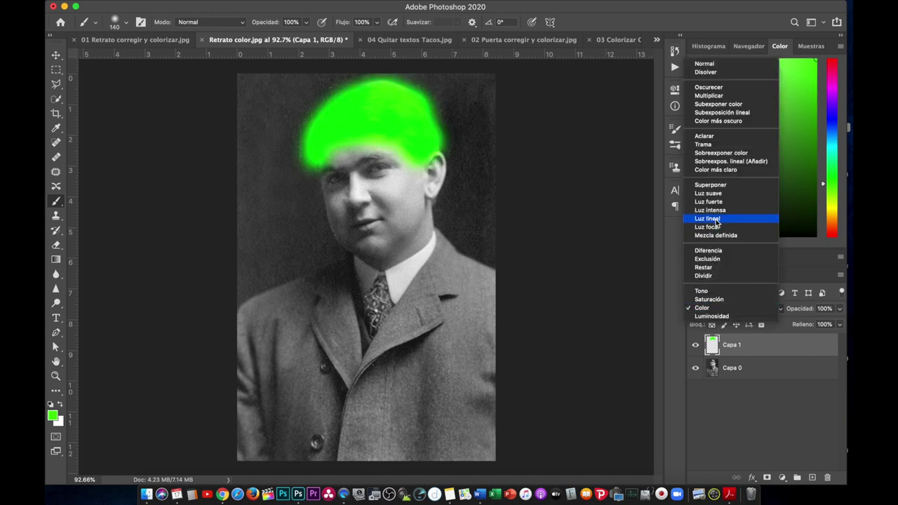
click(710, 64)
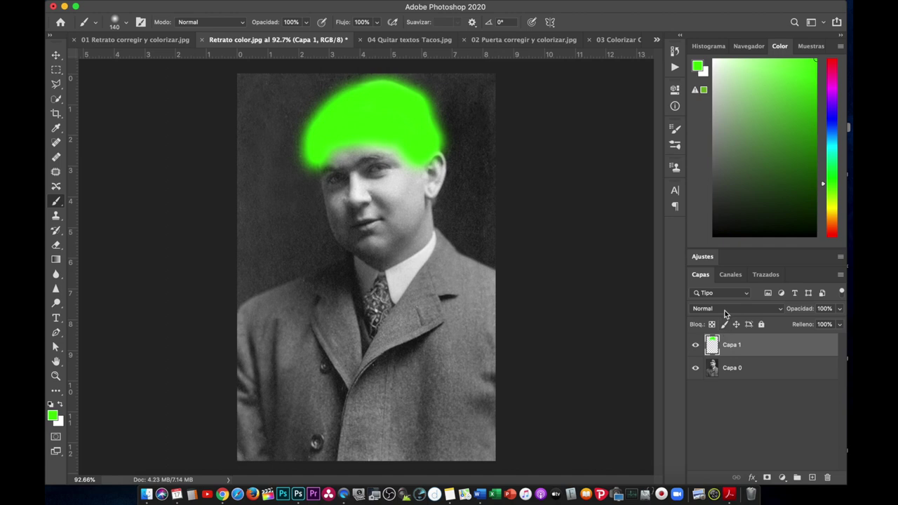
click(726, 311)
scroll(727, 359, down, 3)
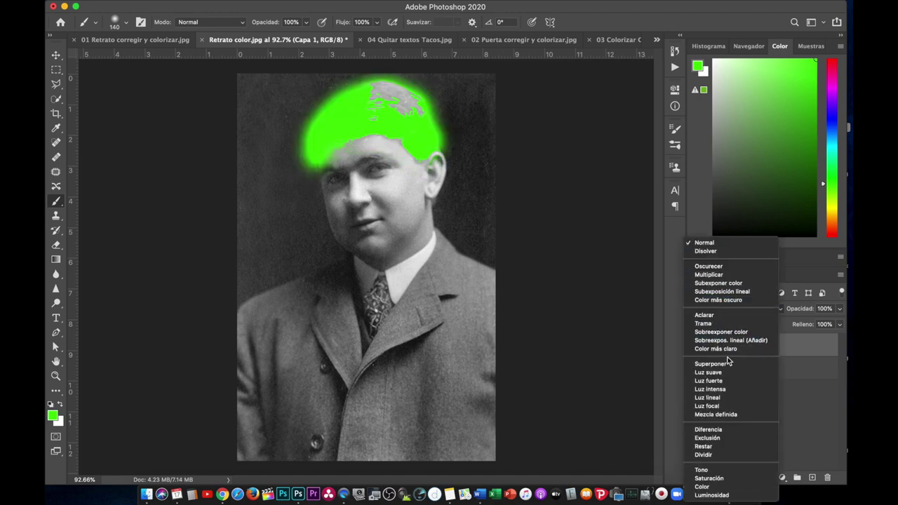
click(702, 487)
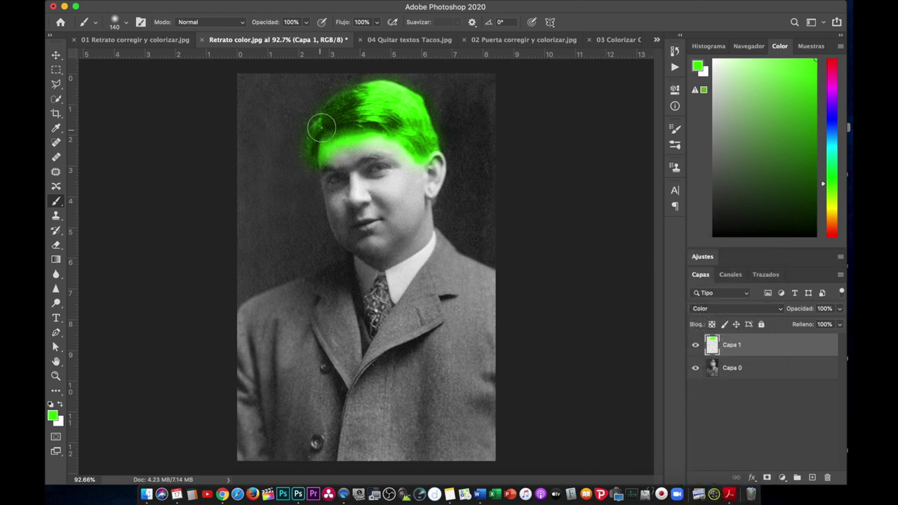
Step: Zoom in on the forehead and add a layer mask to the green Capa 1 layer
scroll(412, 100, up, 5)
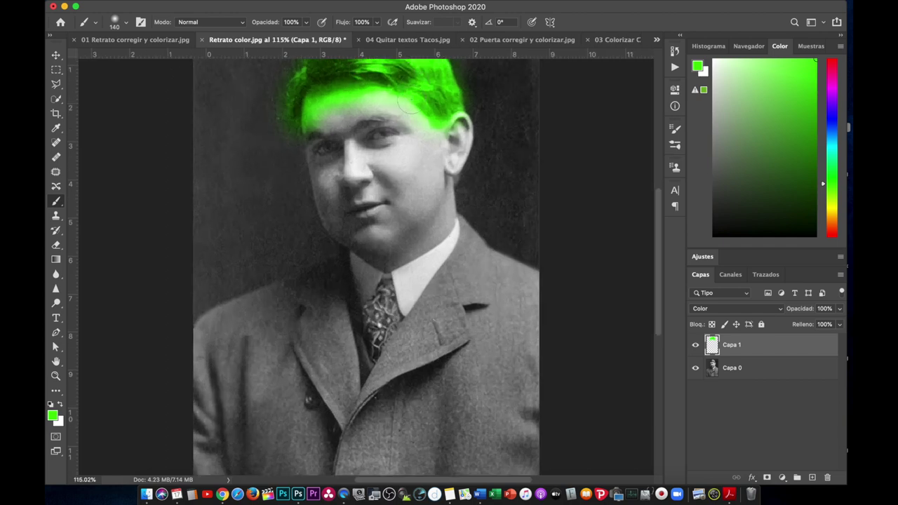
scroll(411, 99, up, 3)
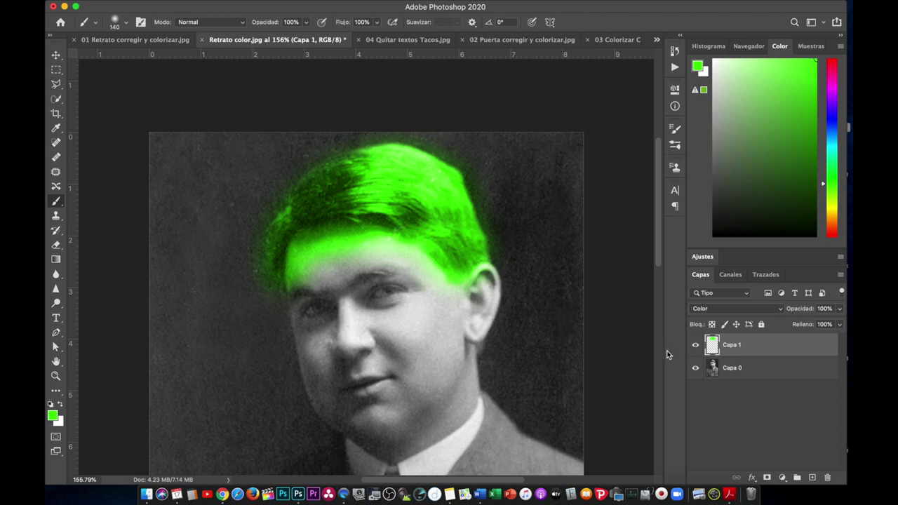
click(767, 478)
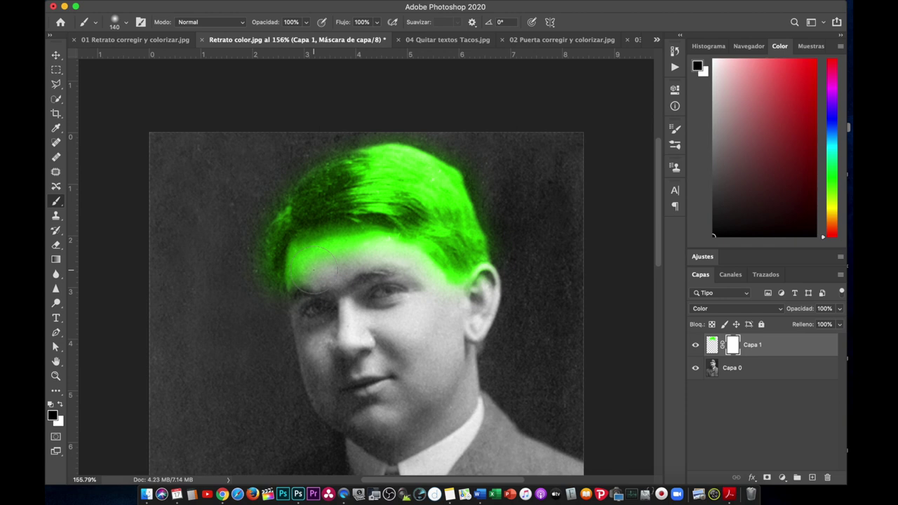
Step: Mask the green spill off the forehead and the hair's left edge with a 41 px black brush
drag(316, 269, 338, 250)
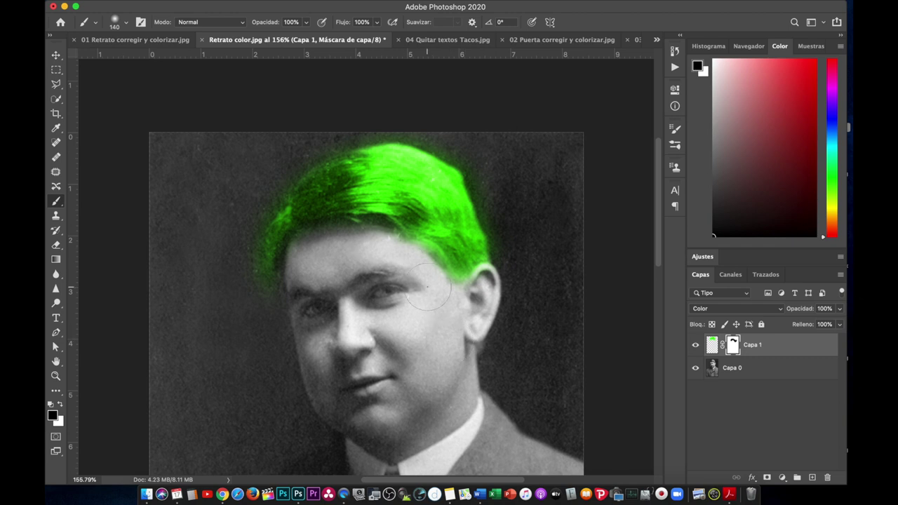
drag(426, 256, 386, 262)
click(60, 405)
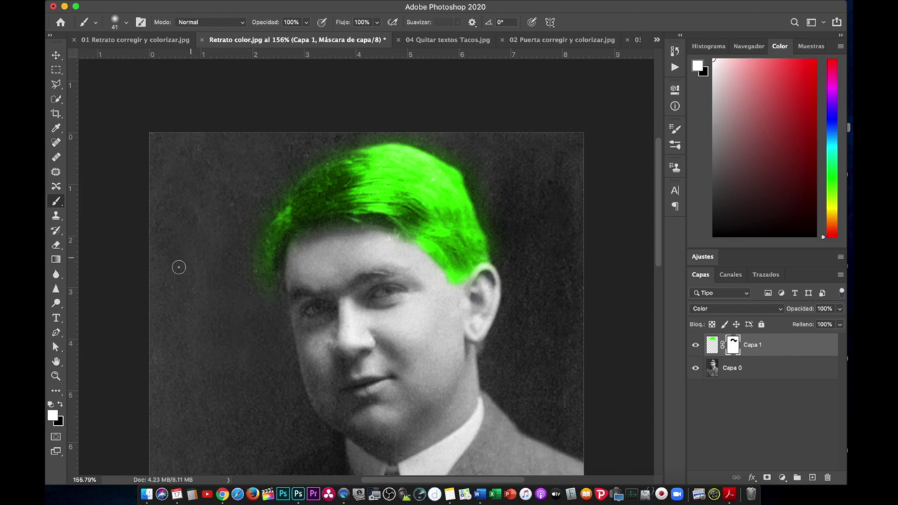
click(59, 405)
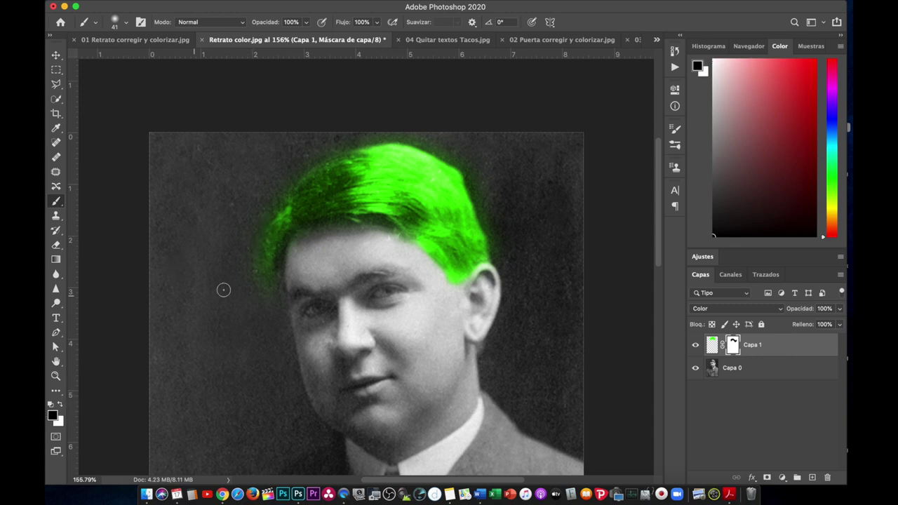
mouse_move(265, 211)
mouse_down()
mouse_move(259, 294)
mouse_move(260, 287)
mouse_up()
Step: Confirm in the brush settings that the brush hardness is 0%
click(126, 24)
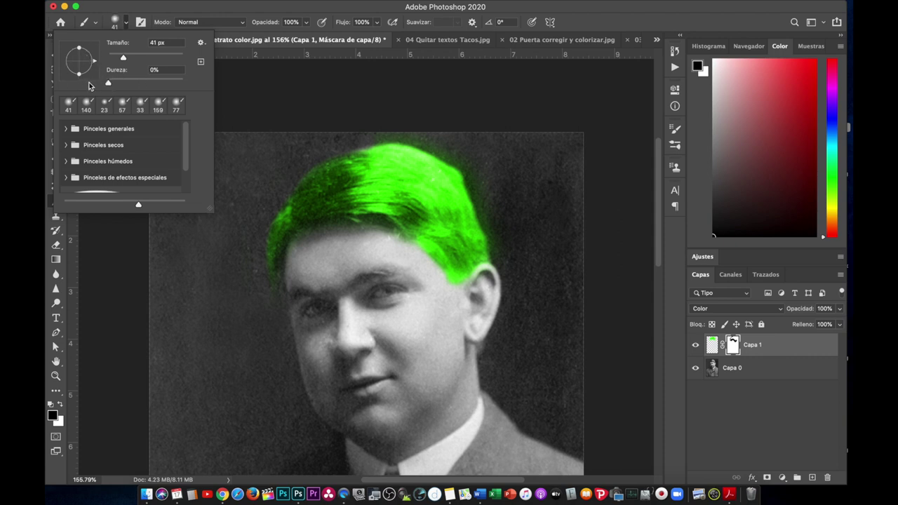
click(107, 84)
click(285, 128)
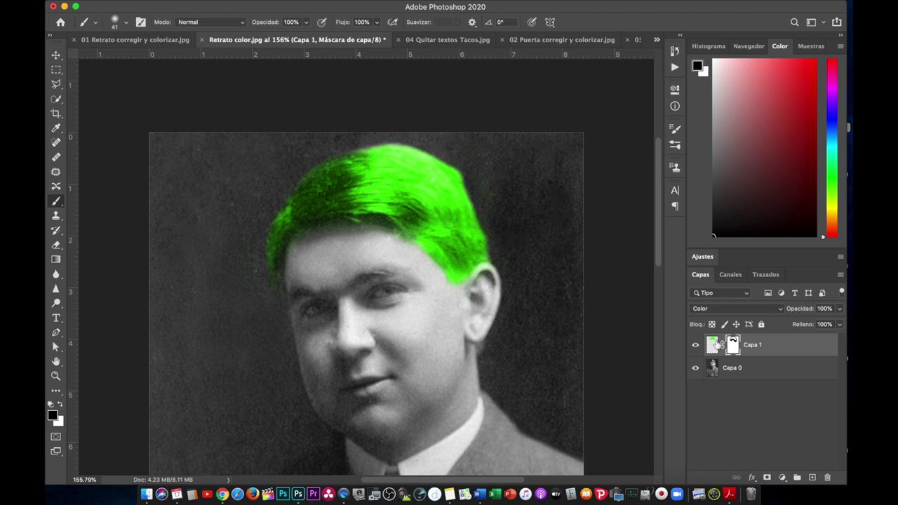
Step: Target Capa 1's colour thumbnail and bring its opacity to 50%
click(711, 346)
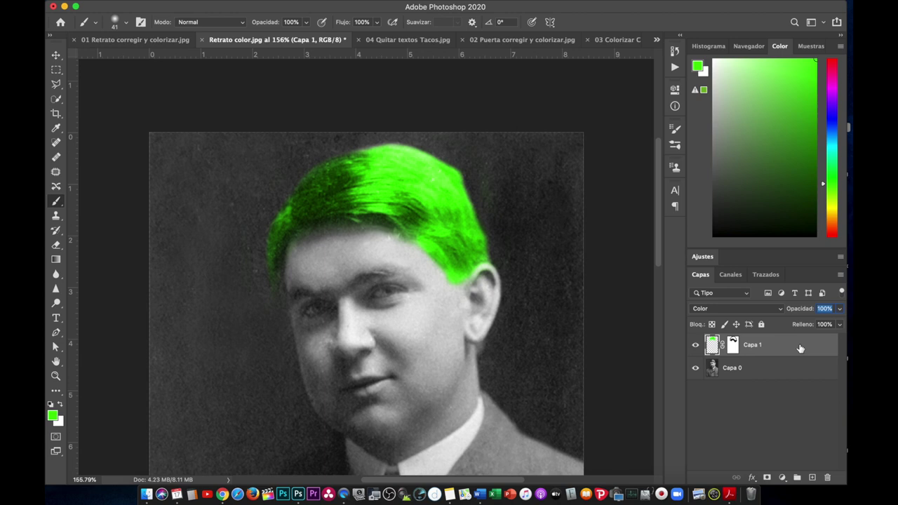
text(40)
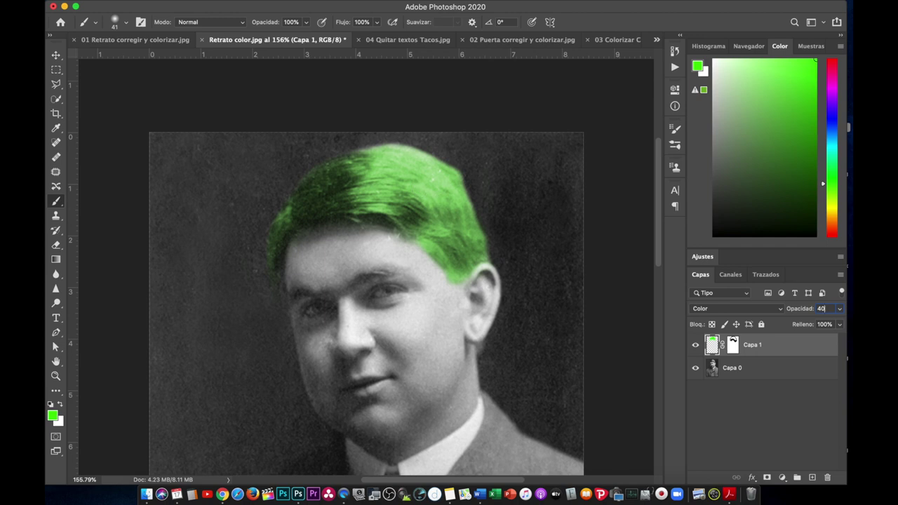
click(825, 308)
text(2)
key(Return)
key(Up)
key(Up)
key(Up)
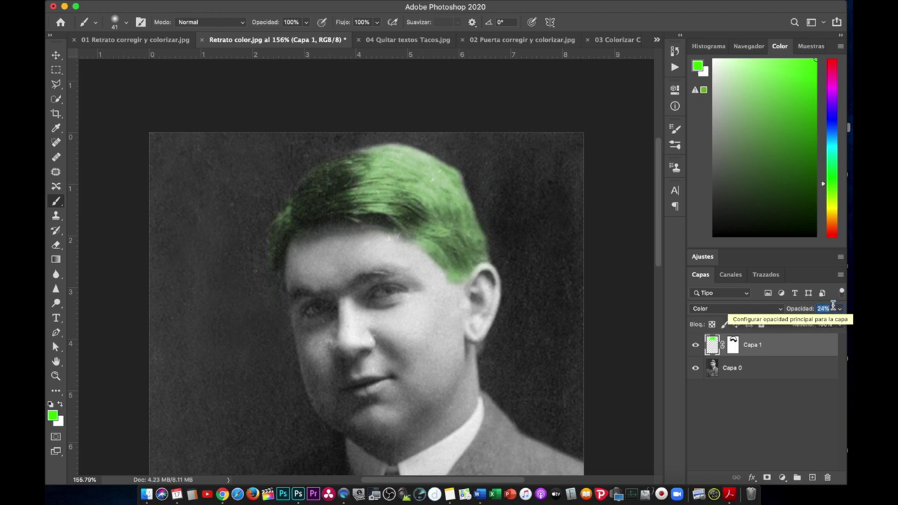
key(Up)
key(Up)
key(Up)
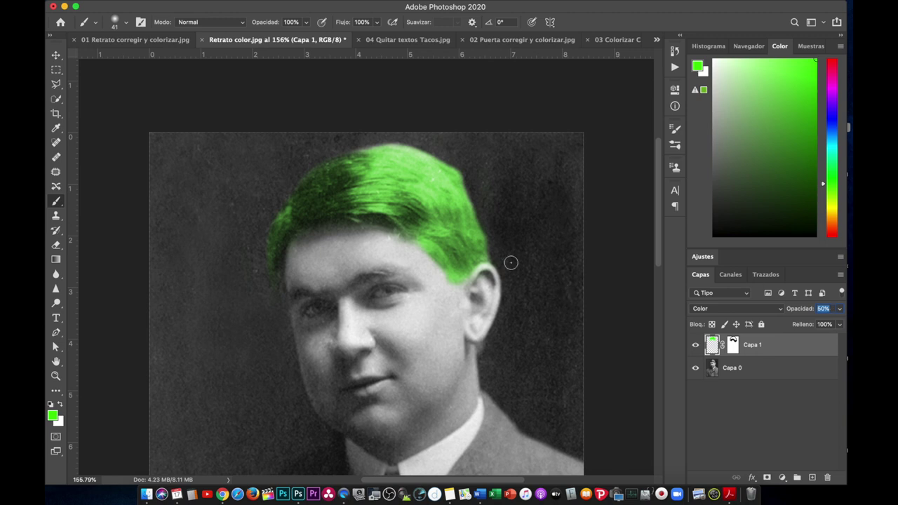
scroll(491, 262, down, 3)
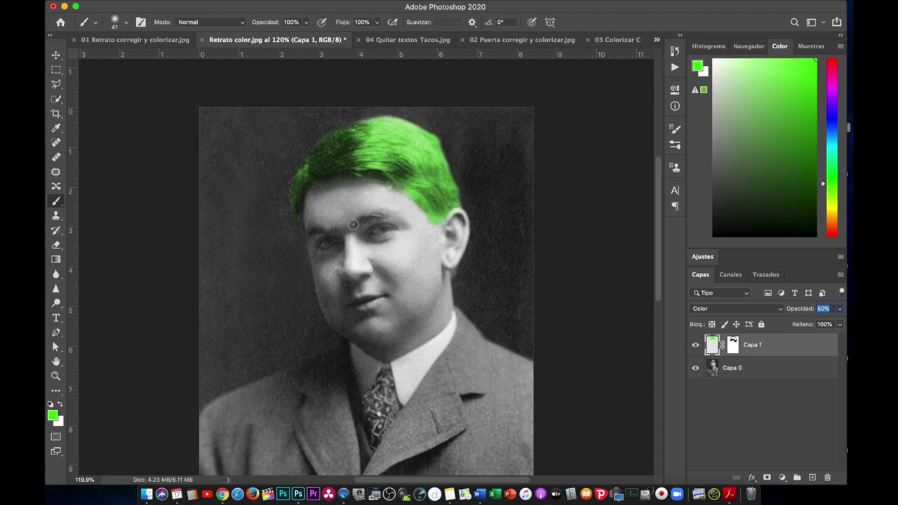
scroll(404, 320, down, 3)
scroll(403, 319, left, 1)
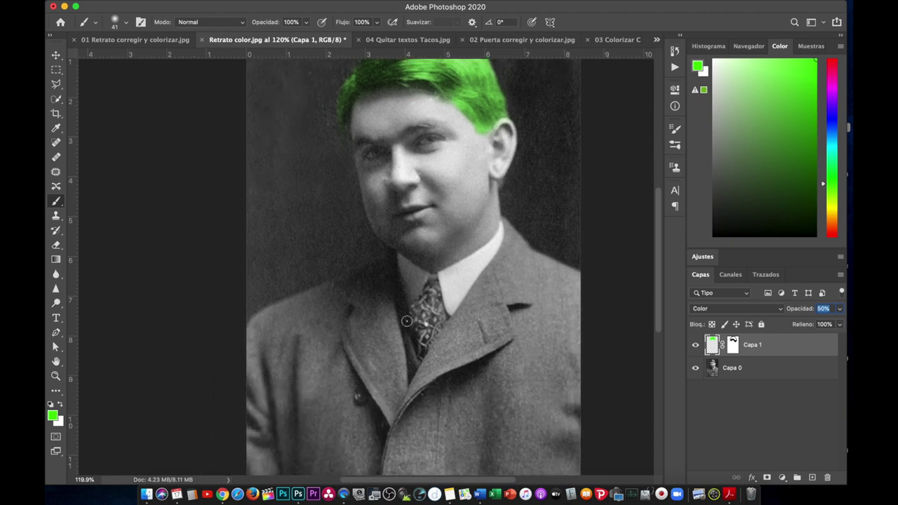
scroll(406, 321, up, 1)
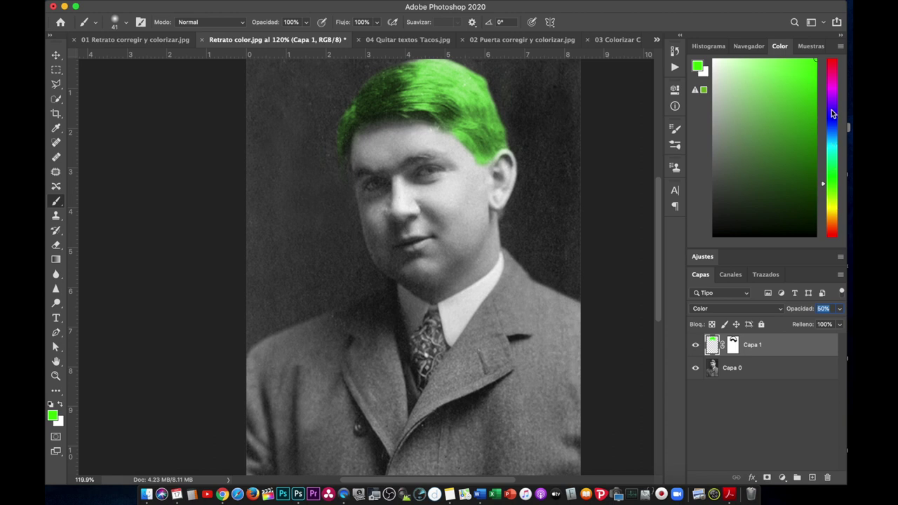
Step: Pick a pale light orange skin tone and enlarge the brush to about 71 px
click(837, 211)
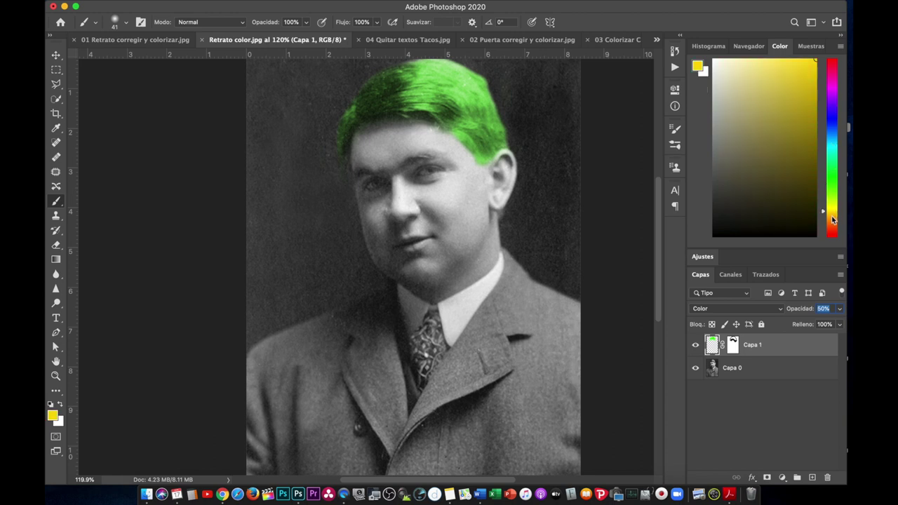
click(835, 217)
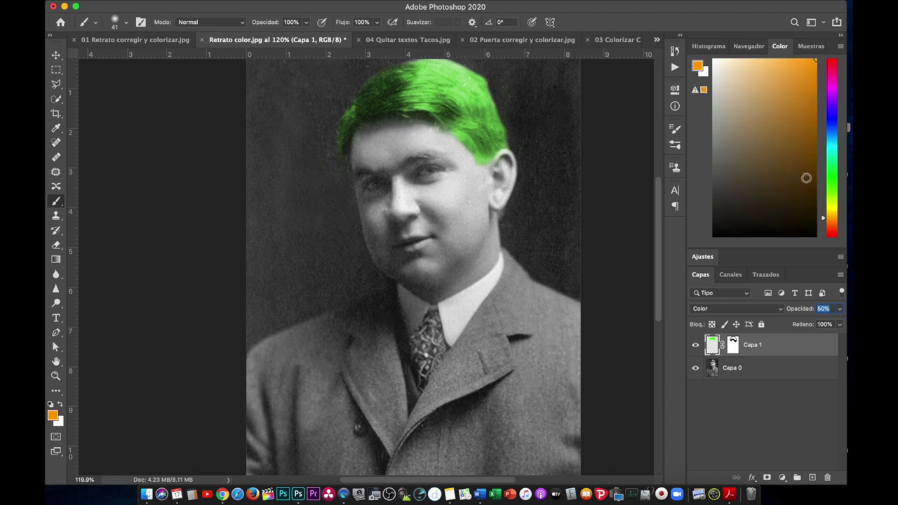
click(762, 63)
drag(762, 63, 752, 59)
drag(465, 173, 476, 174)
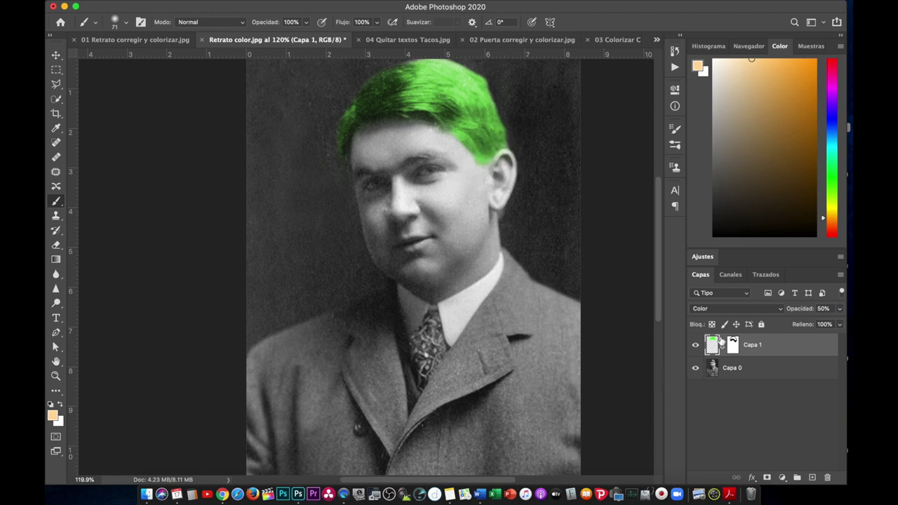
Step: Add Capa 2, paint skin tone over the cheek and ear, and set it to Color blending
click(810, 478)
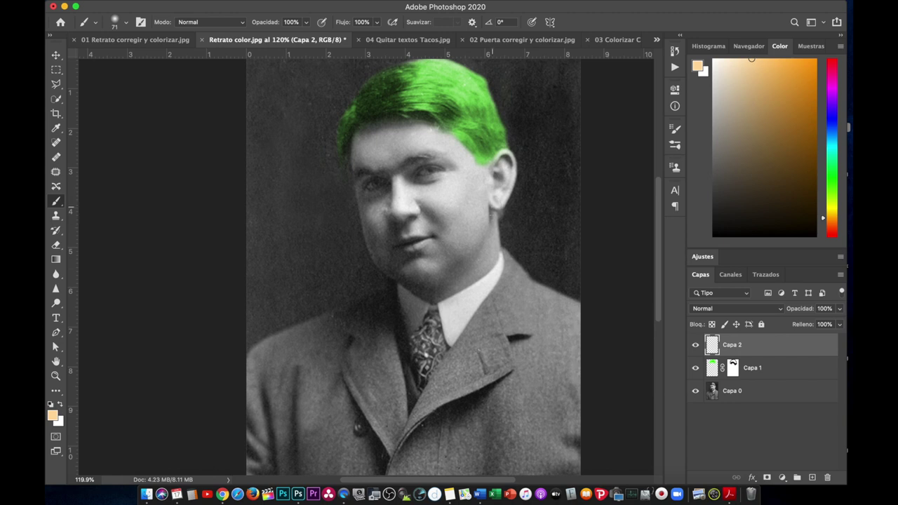
mouse_move(475, 202)
mouse_down()
mouse_move(498, 167)
mouse_move(463, 216)
mouse_move(464, 168)
mouse_up()
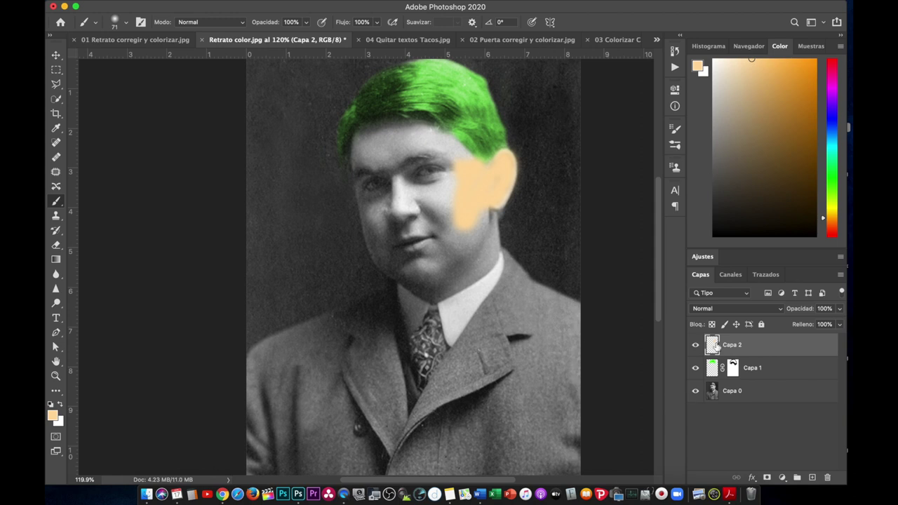
click(719, 310)
scroll(726, 397, down, 3)
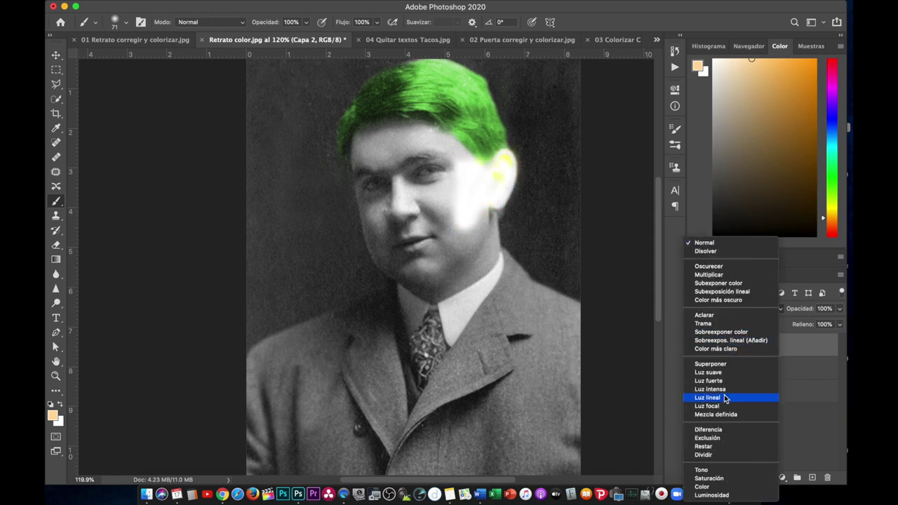
click(718, 487)
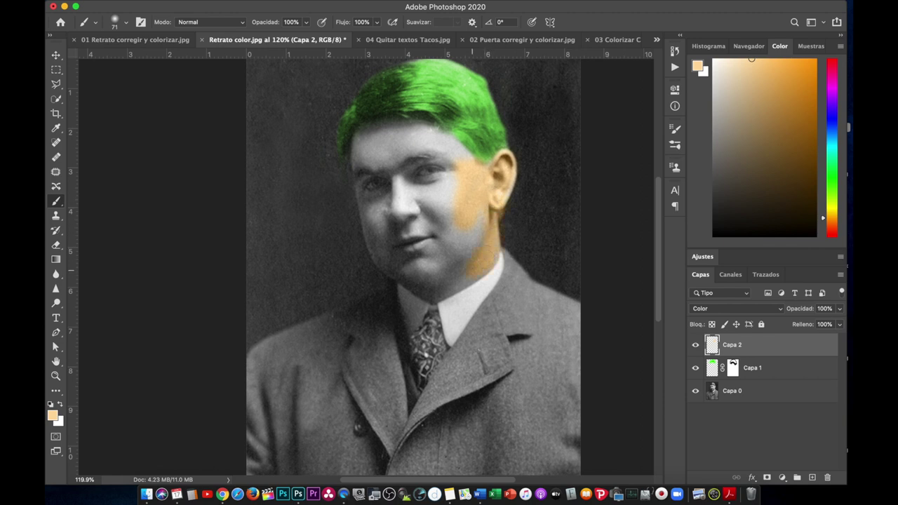
Step: Paint tan skin tone on Capa 2 over the chin, neck, jaw, left temple and blue chin smear
drag(434, 290, 442, 292)
drag(418, 278, 379, 246)
drag(364, 188, 358, 155)
drag(399, 255, 409, 264)
Step: Lower Capa 2's opacity to about 65%
click(824, 308)
key(Down)
key(Down)
key(Down)
text(60)
key(Return)
key(Up)
key(Up)
key(Return)
Step: Touch up skin near the left face, then mask out the tan spill on the background
drag(361, 254, 366, 256)
click(768, 477)
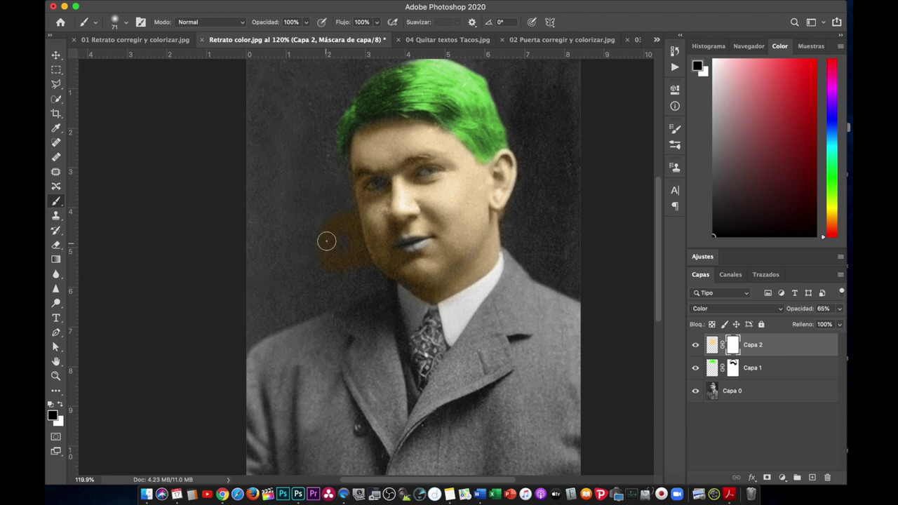
mouse_move(328, 241)
mouse_down()
mouse_move(327, 215)
mouse_move(333, 253)
mouse_move(343, 206)
mouse_move(363, 268)
mouse_move(334, 269)
mouse_move(354, 251)
mouse_move(347, 203)
mouse_up()
Step: Create layer Capa 3, choose a pure saturated red, and shrink the brush to about 46 px
click(813, 477)
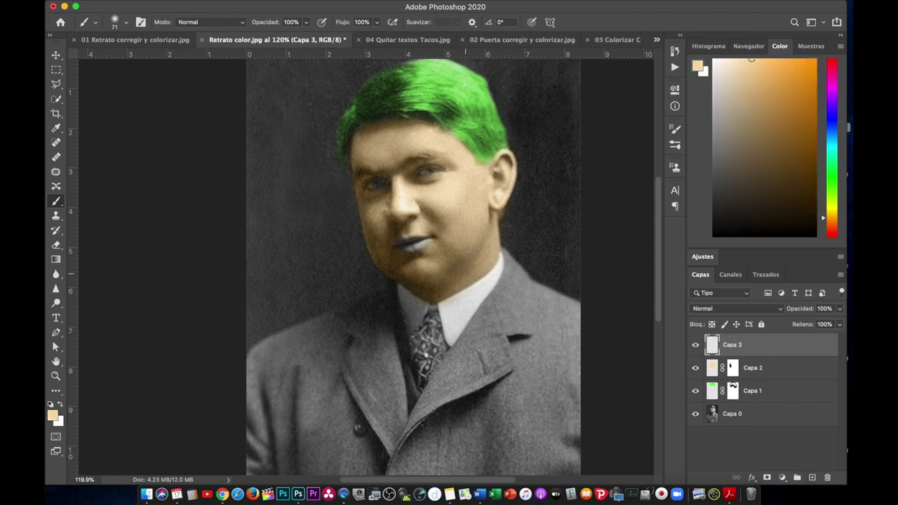
scroll(440, 256, up, 2)
scroll(439, 254, up, 2)
scroll(439, 256, up, 2)
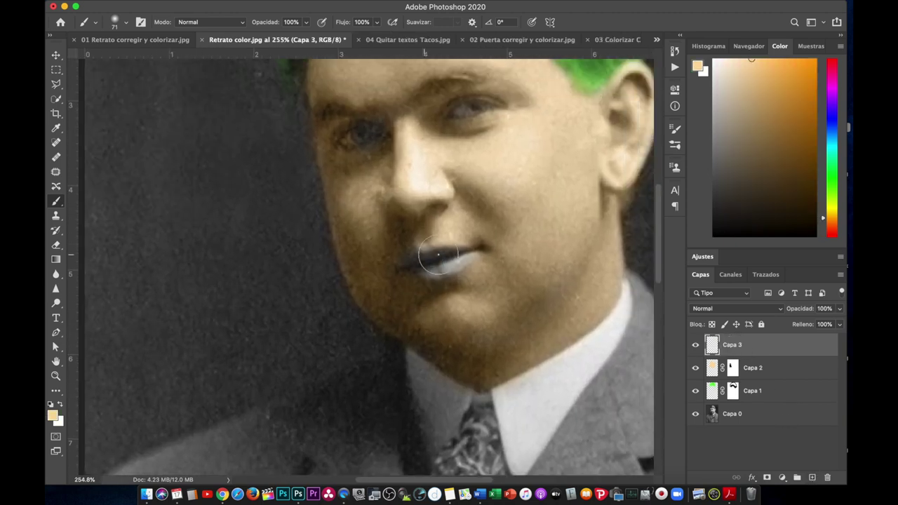
scroll(438, 256, right, 1)
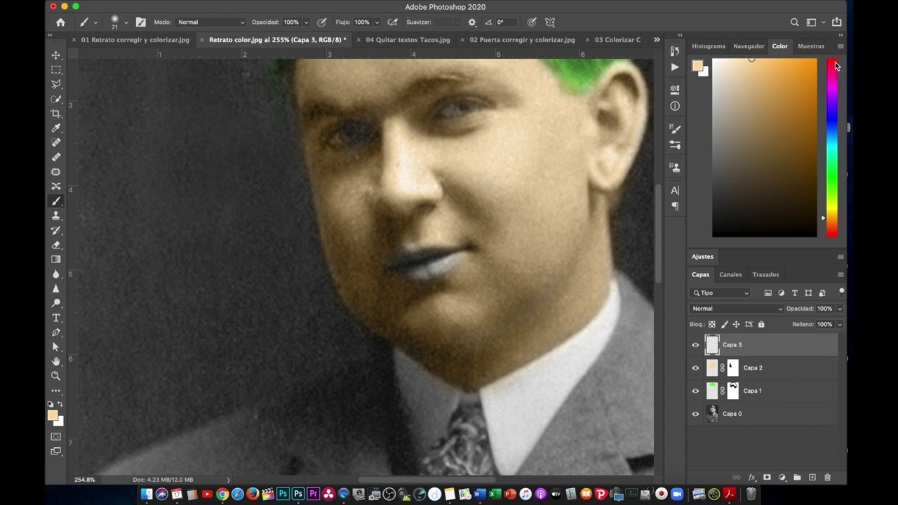
click(836, 240)
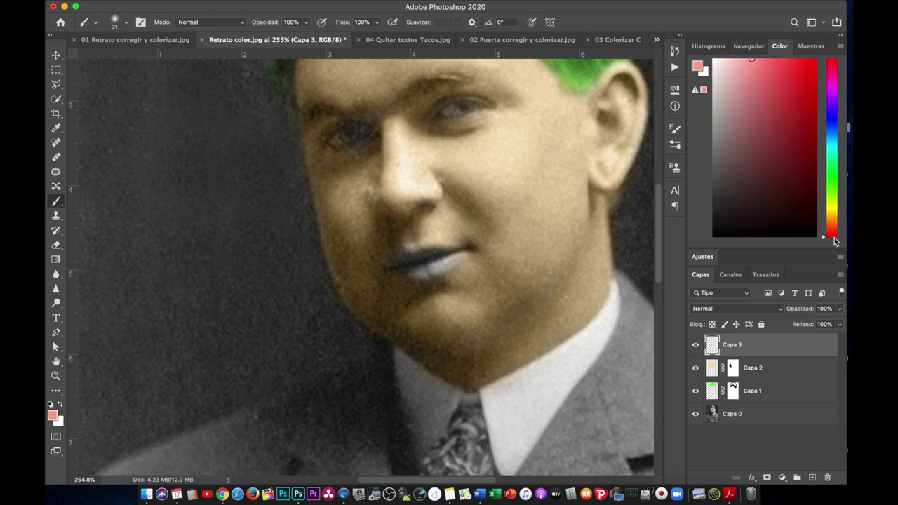
drag(811, 95, 827, 52)
mouse_move(442, 262)
mouse_down()
mouse_move(401, 265)
mouse_move(458, 256)
mouse_up()
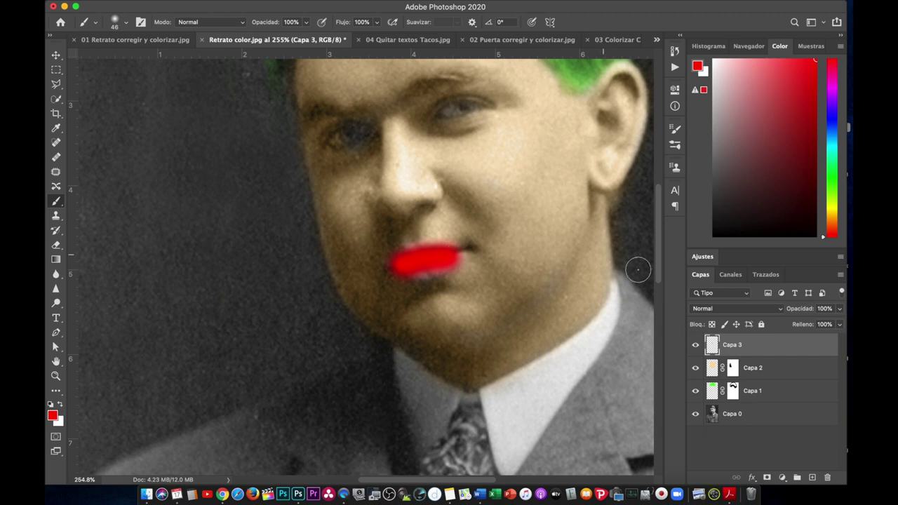
Step: Set Capa 3 to Color blending and paint the lips red
click(727, 309)
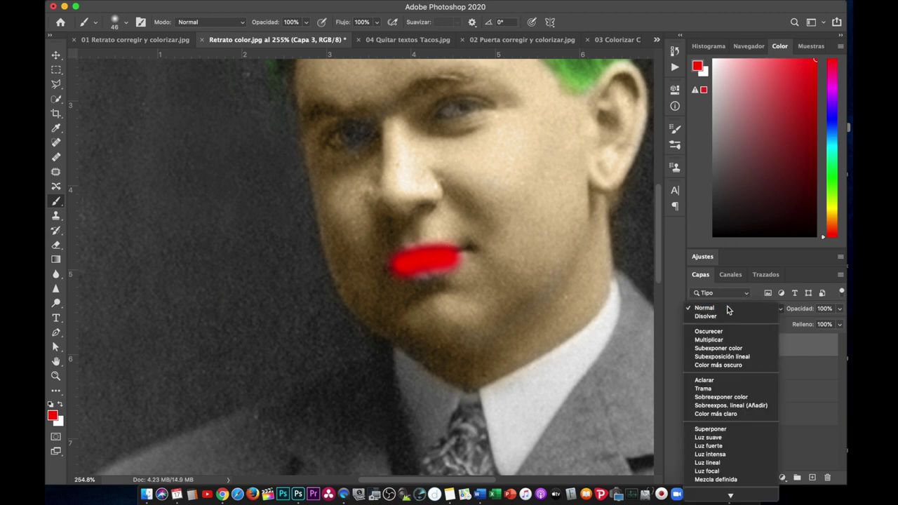
click(728, 310)
click(729, 310)
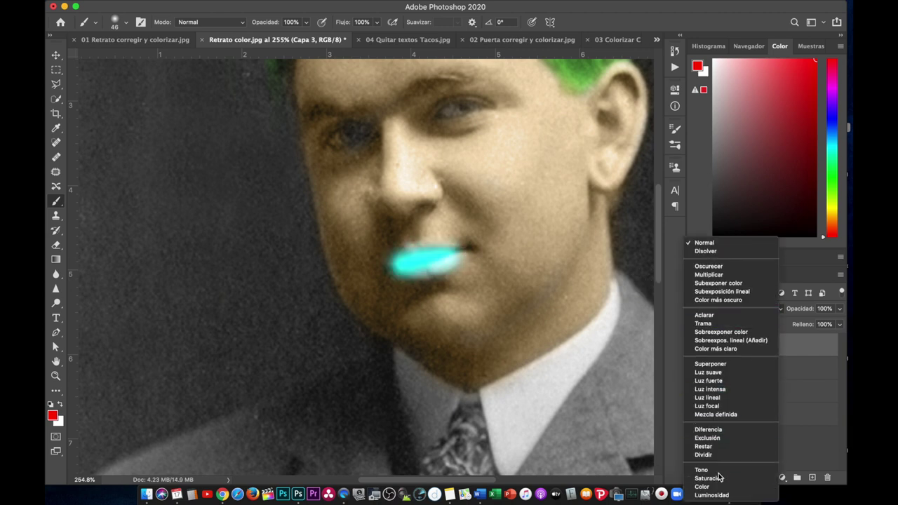
click(718, 487)
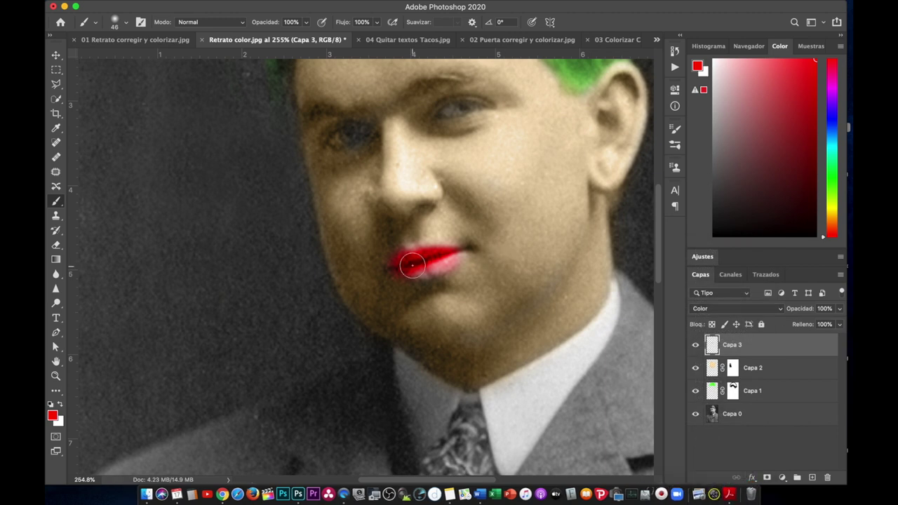
drag(419, 265, 440, 259)
scroll(440, 258, down, 2)
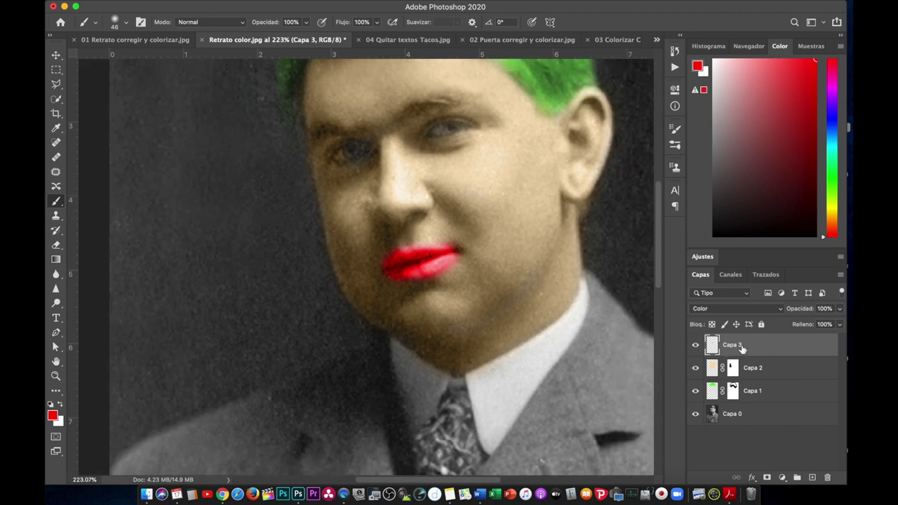
Step: Add a layer mask to Capa 3 and set its opacity to 30, nudged up to about 35%
click(768, 478)
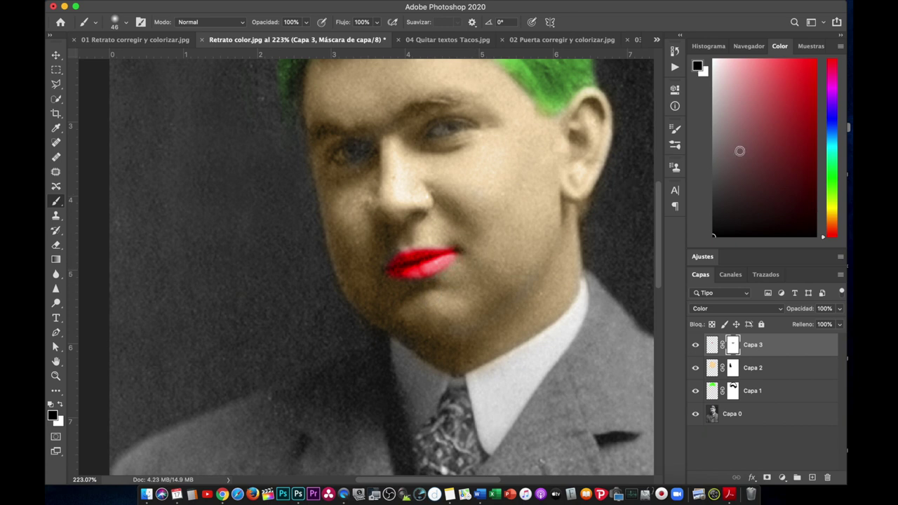
click(826, 308)
text(30)
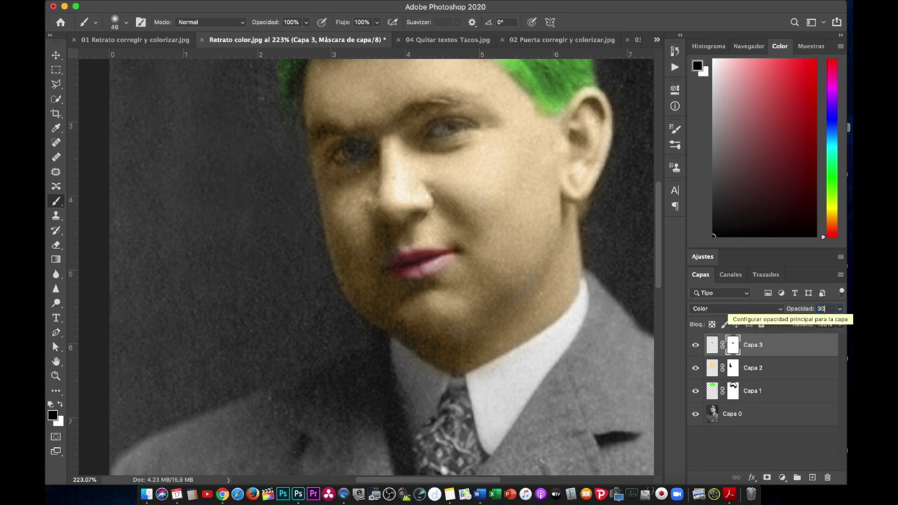
key(Up)
key(Up)
key(Up)
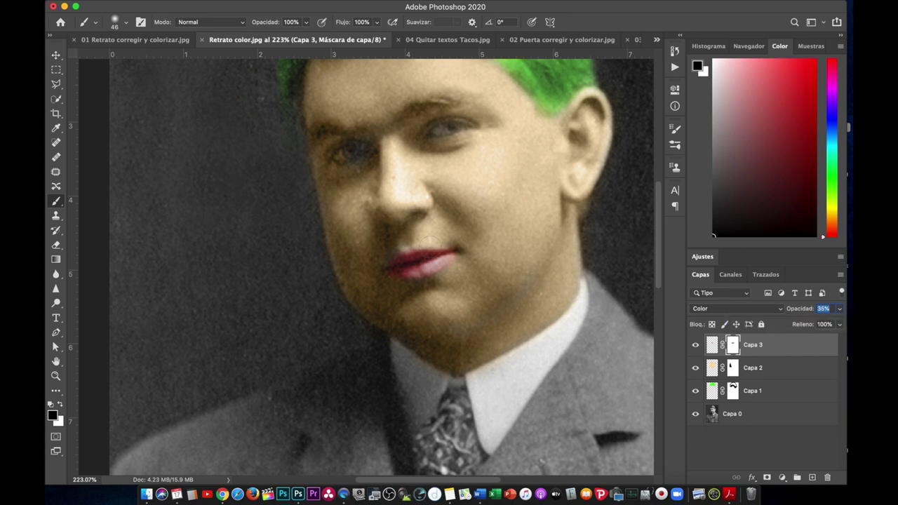
scroll(405, 161, up, 5)
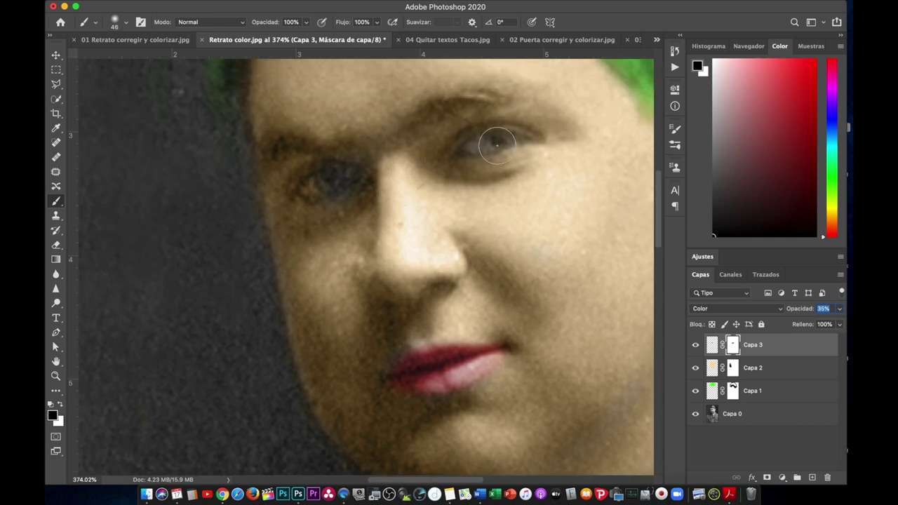
Step: Set a 17 px brush in sky blue and add Capa 4 in Color blend mode
drag(497, 145, 467, 145)
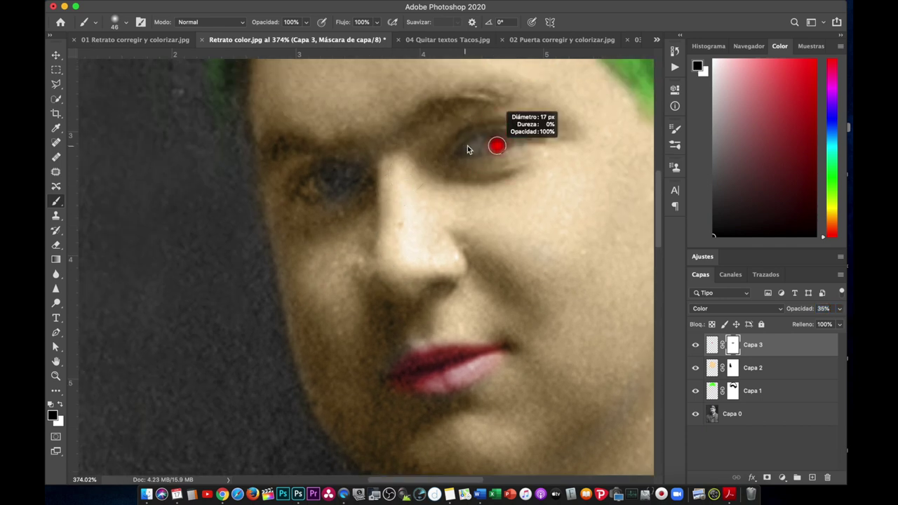
click(833, 141)
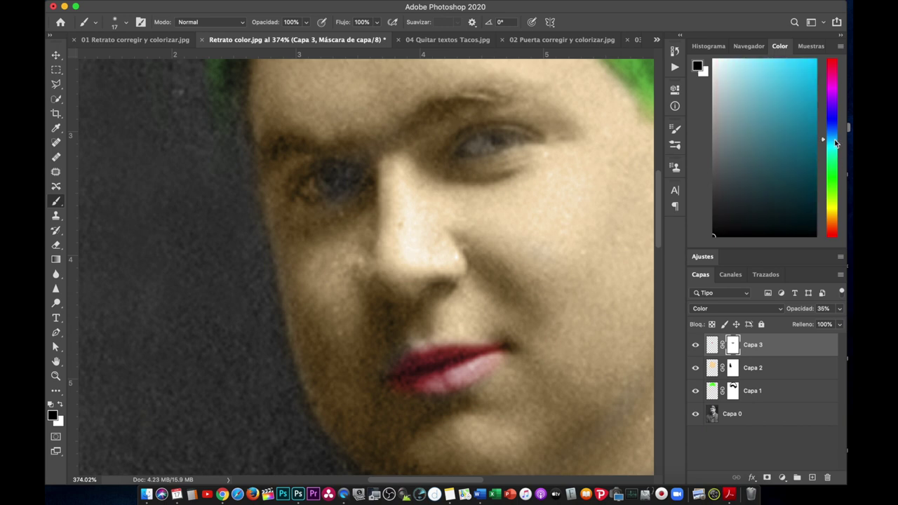
click(833, 143)
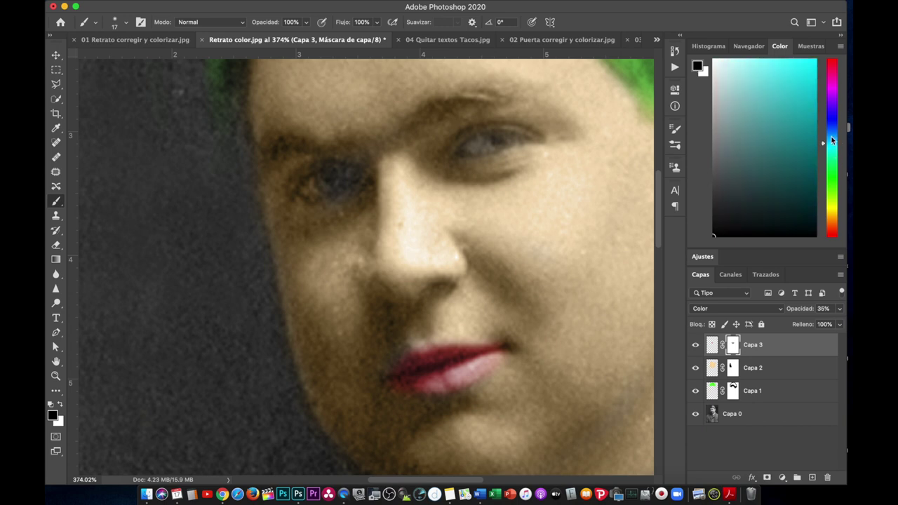
click(832, 136)
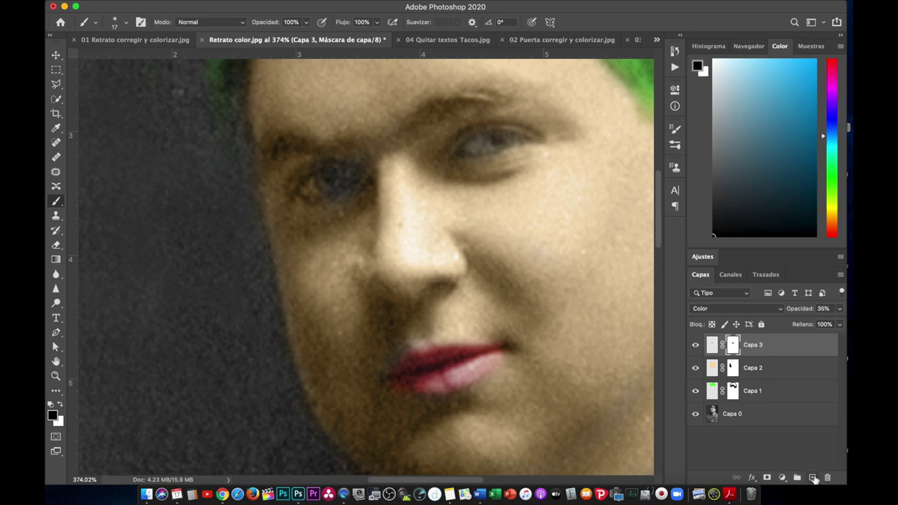
click(813, 478)
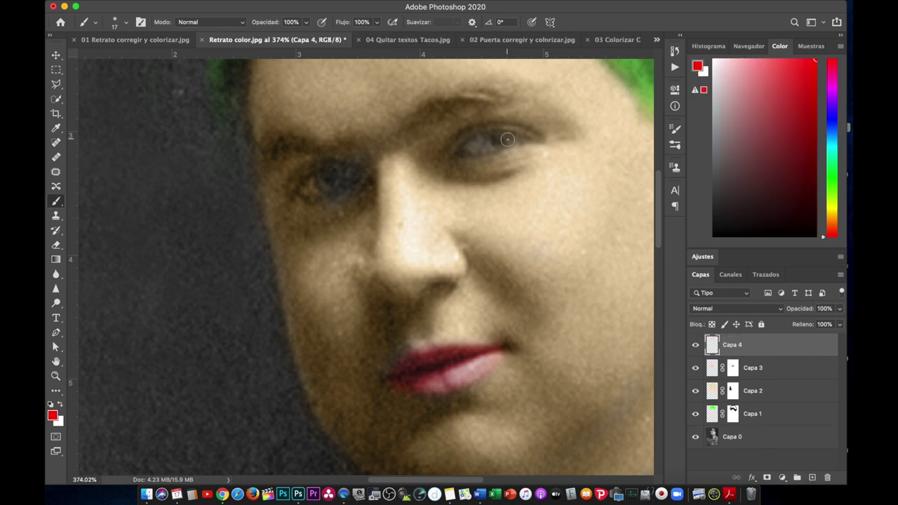
click(718, 308)
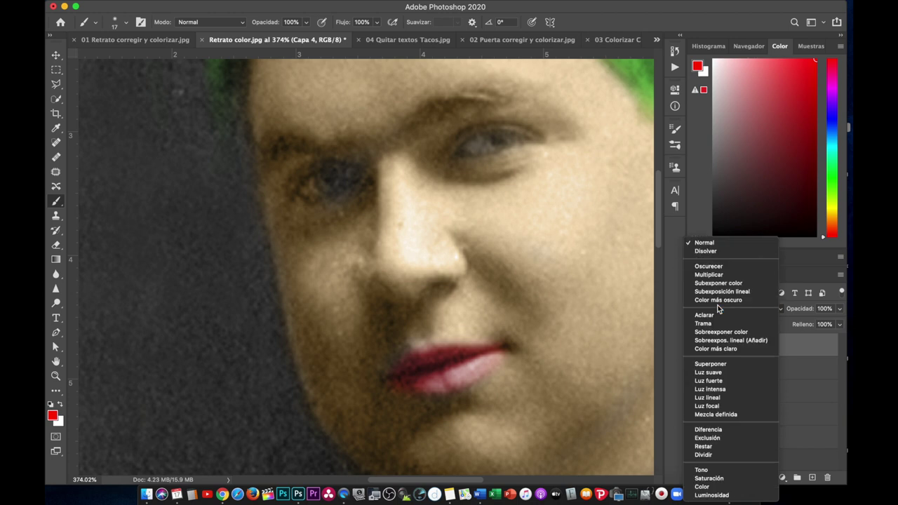
click(725, 487)
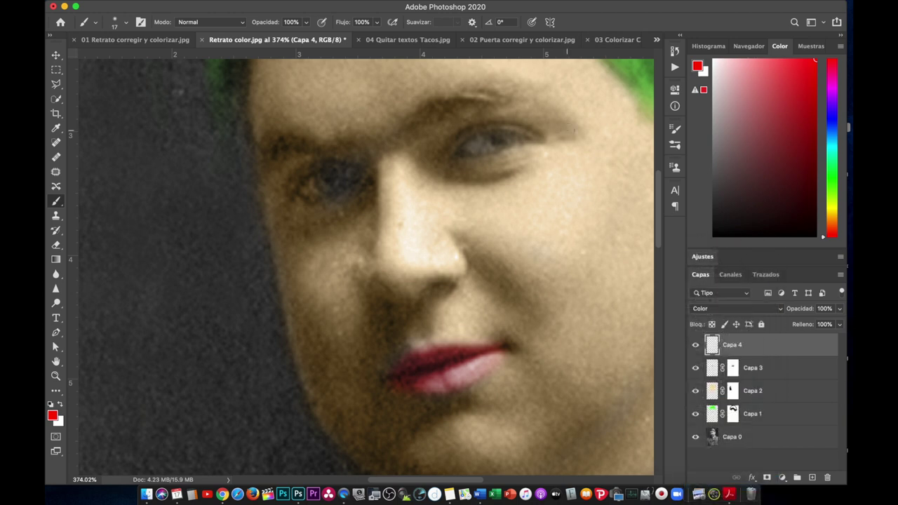
Step: Paint both irises in a deeper light blue, keeping Capa 4 in Color blending
drag(500, 143, 486, 147)
click(833, 138)
click(804, 108)
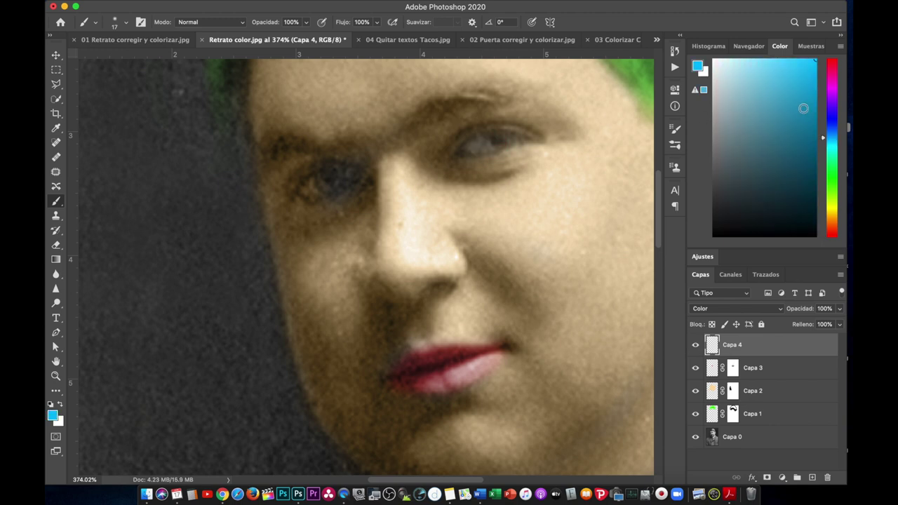
drag(804, 109, 818, 100)
mouse_move(485, 146)
mouse_down()
mouse_move(507, 143)
mouse_move(470, 140)
mouse_up()
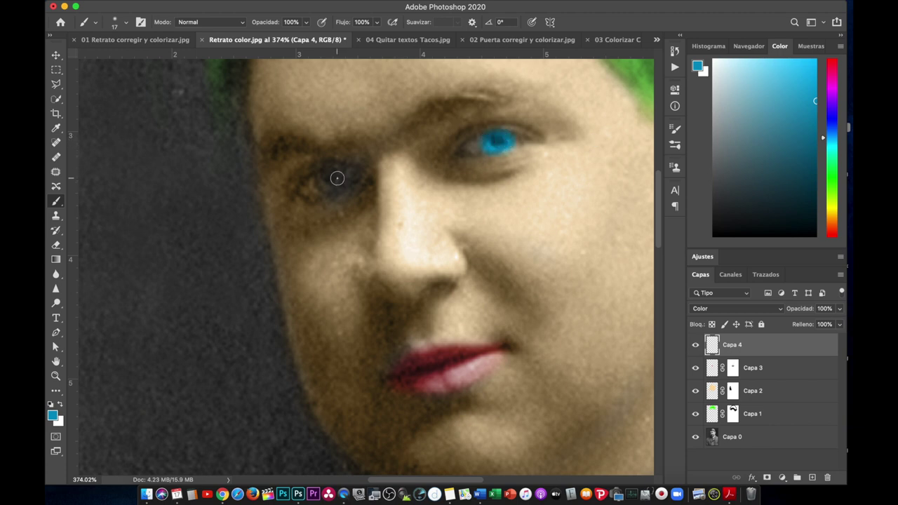
mouse_move(337, 179)
mouse_down()
mouse_move(335, 171)
mouse_move(323, 186)
mouse_move(327, 173)
mouse_move(324, 186)
mouse_up()
scroll(550, 225, down, 2)
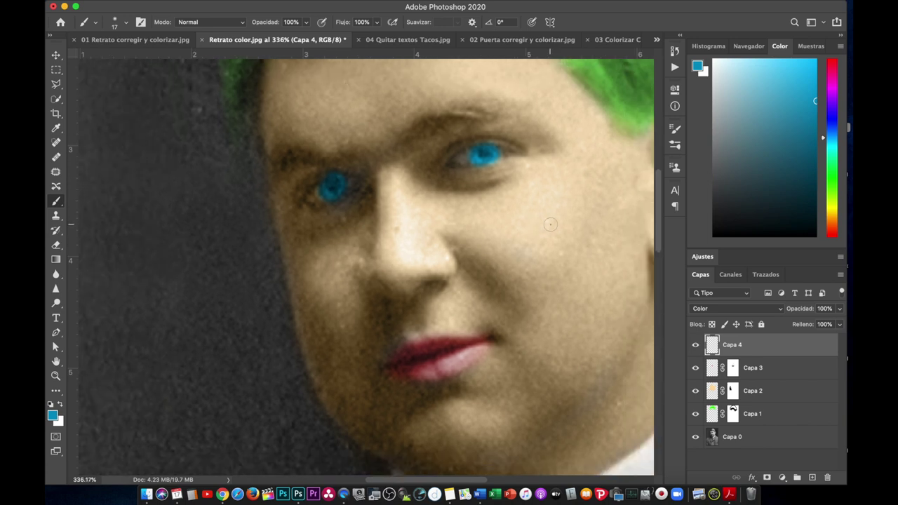
scroll(550, 224, down, 2)
click(725, 311)
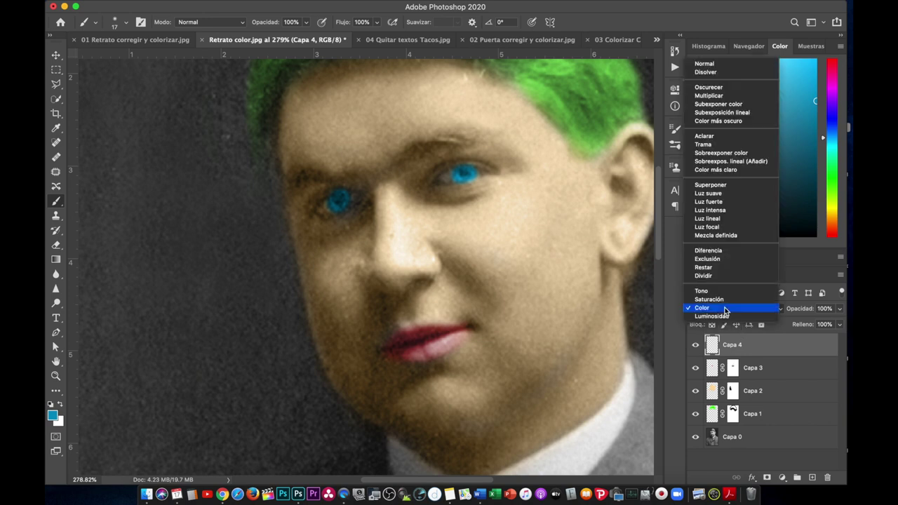
click(716, 309)
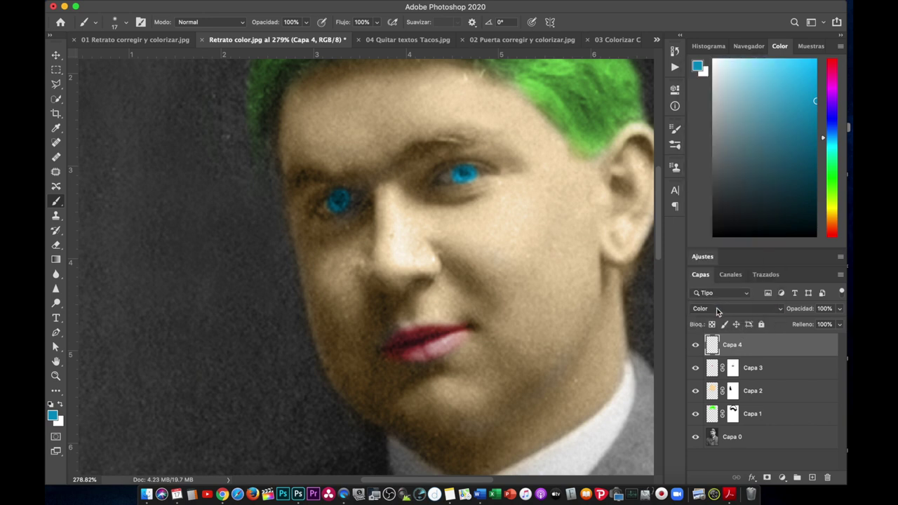
Step: Set Capa 4 to 67% opacity and mask away the stray blue tint along the right eye
click(824, 309)
key(Down)
key(Down)
key(Down)
key(Down)
key(Down)
key(Down)
key(Down)
key(Down)
key(Down)
click(768, 478)
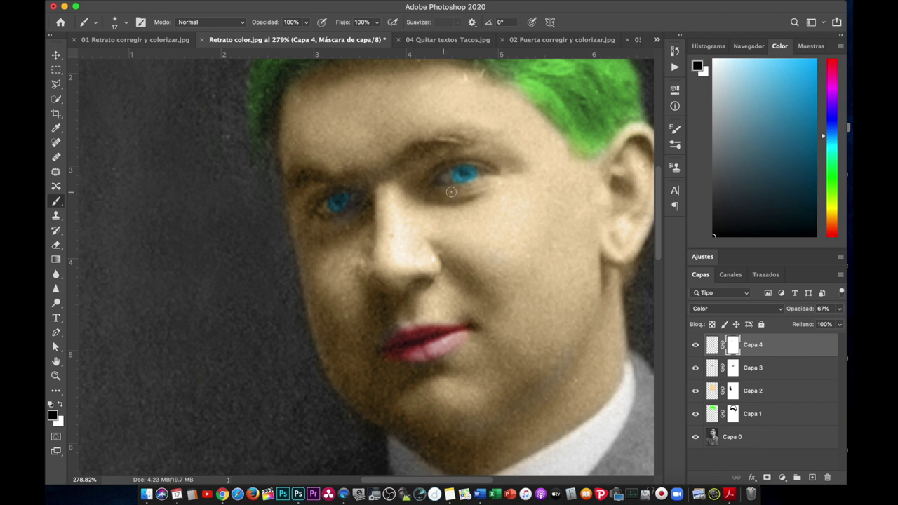
drag(441, 163, 491, 160)
key(ctrl+minus)
key(ctrl+minus)
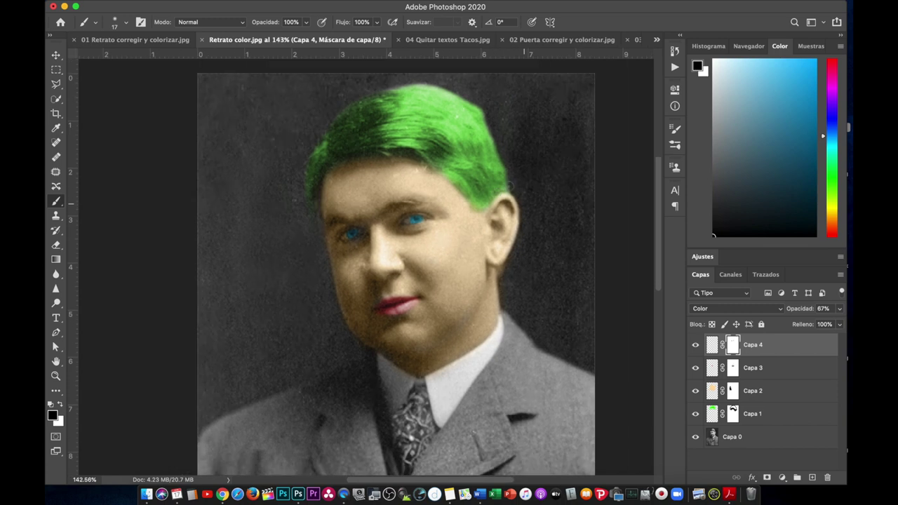
key(ctrl+minus)
scroll(509, 186, down, 2)
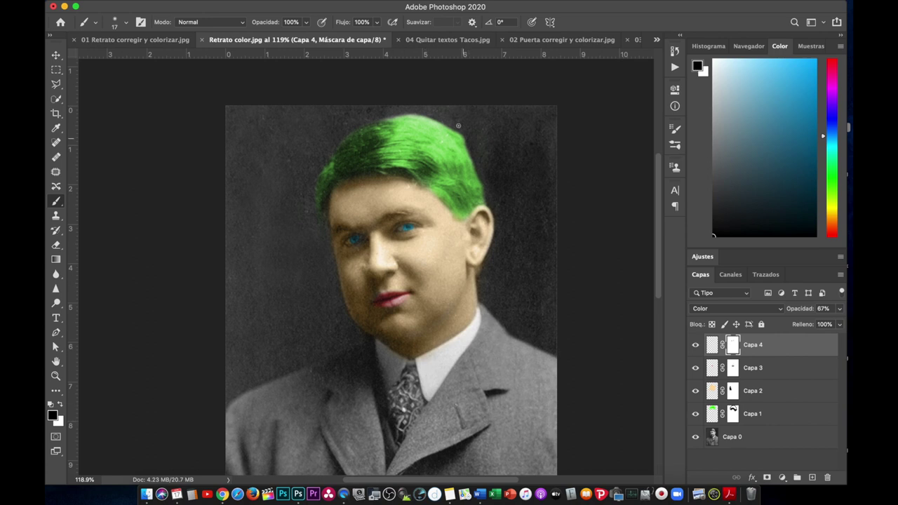
alt+scroll(299, 318, down, 3)
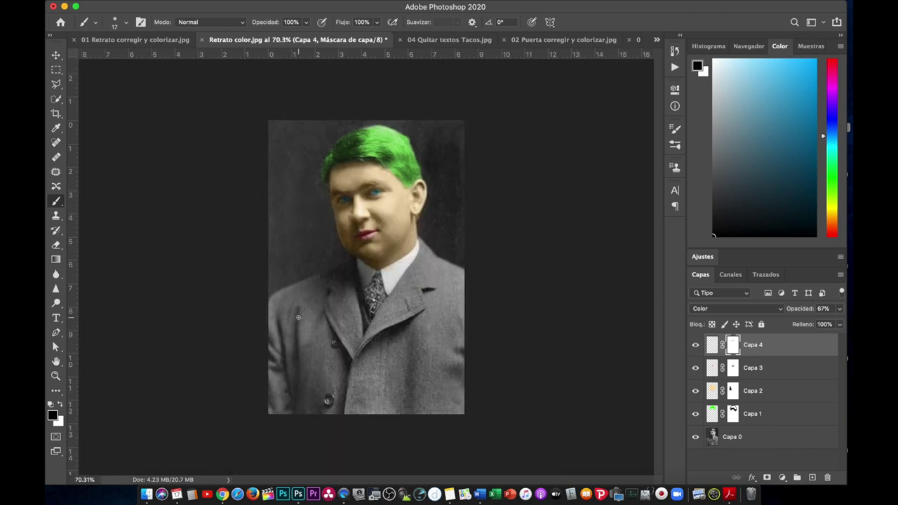
alt+scroll(299, 318, up, 1)
alt+scroll(298, 318, up, 1)
alt+scroll(298, 318, up, 1)
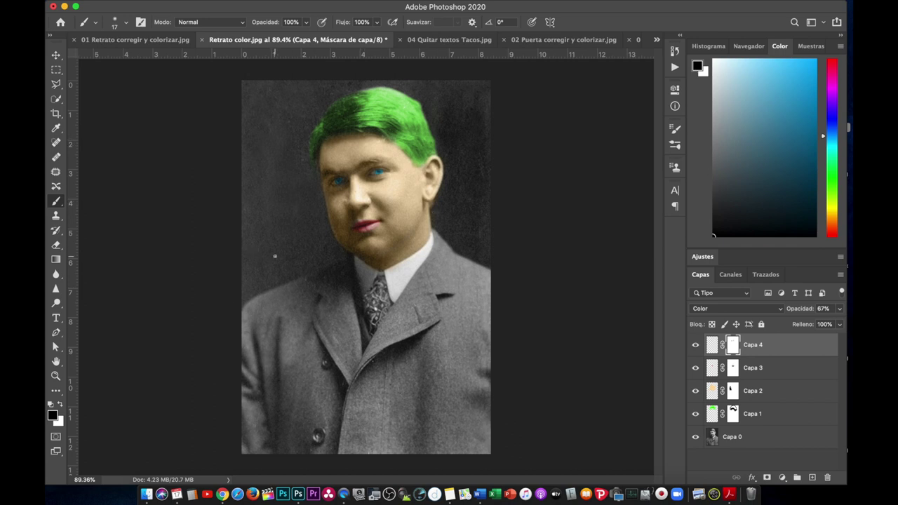
Step: Bring the '02 Puerta corregir y colorizar.jpg' door photo to the front
click(555, 39)
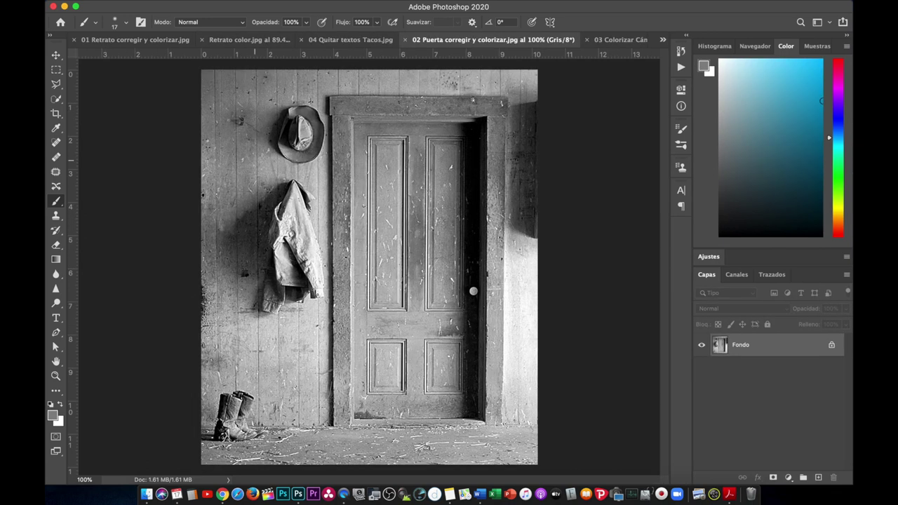